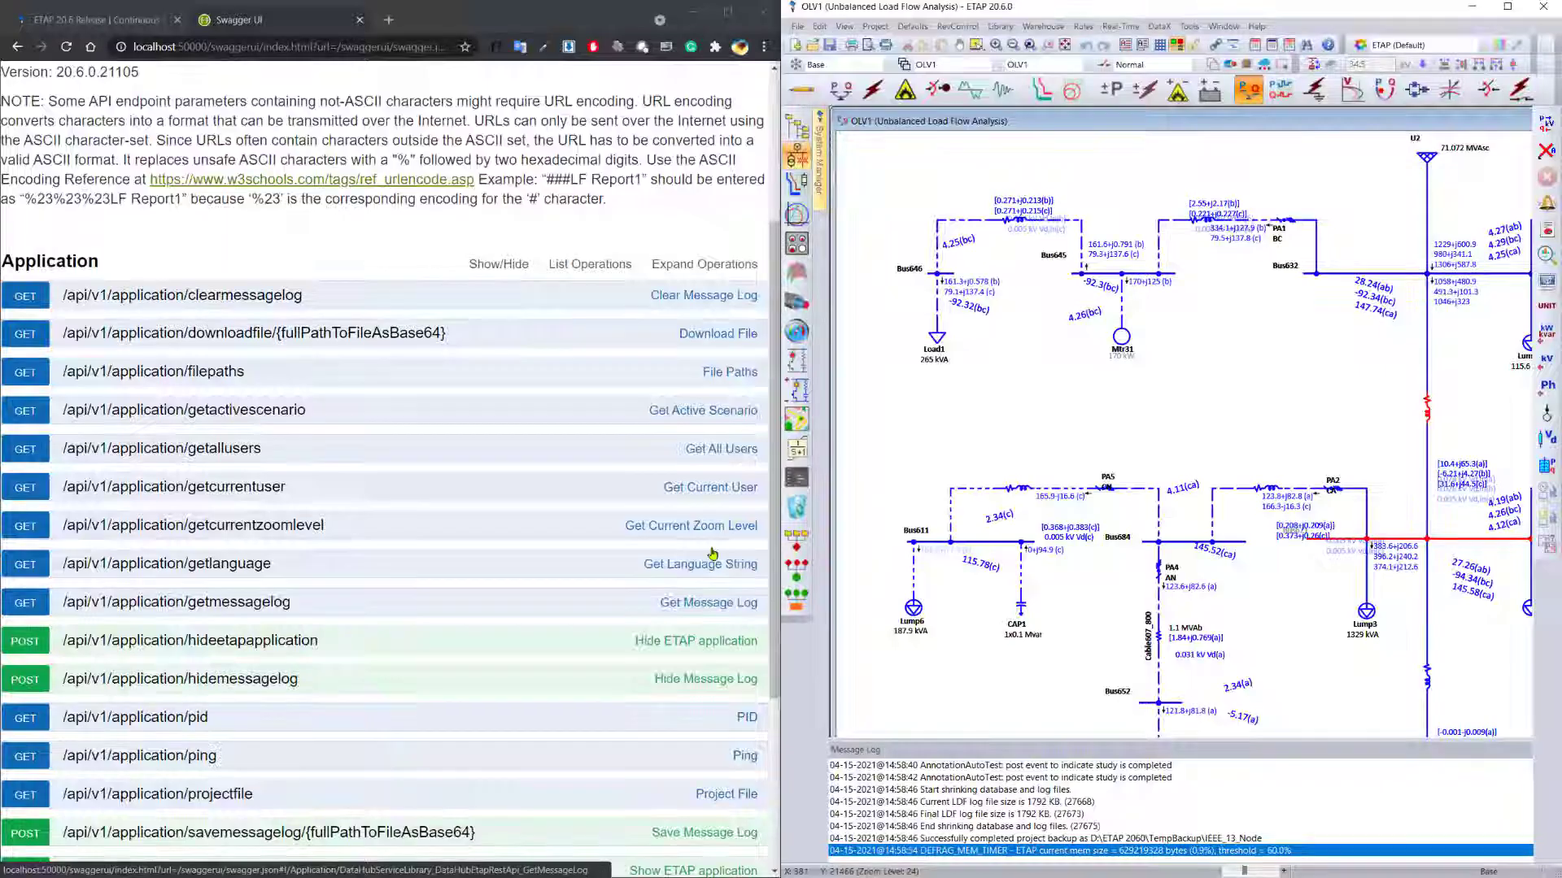
Step: Clear ETAP's message log with the clearmessagelog request
{"action": "left_click", "coordinate": [724, 303]}
{"action": "left_click", "coordinate": [61, 492]}
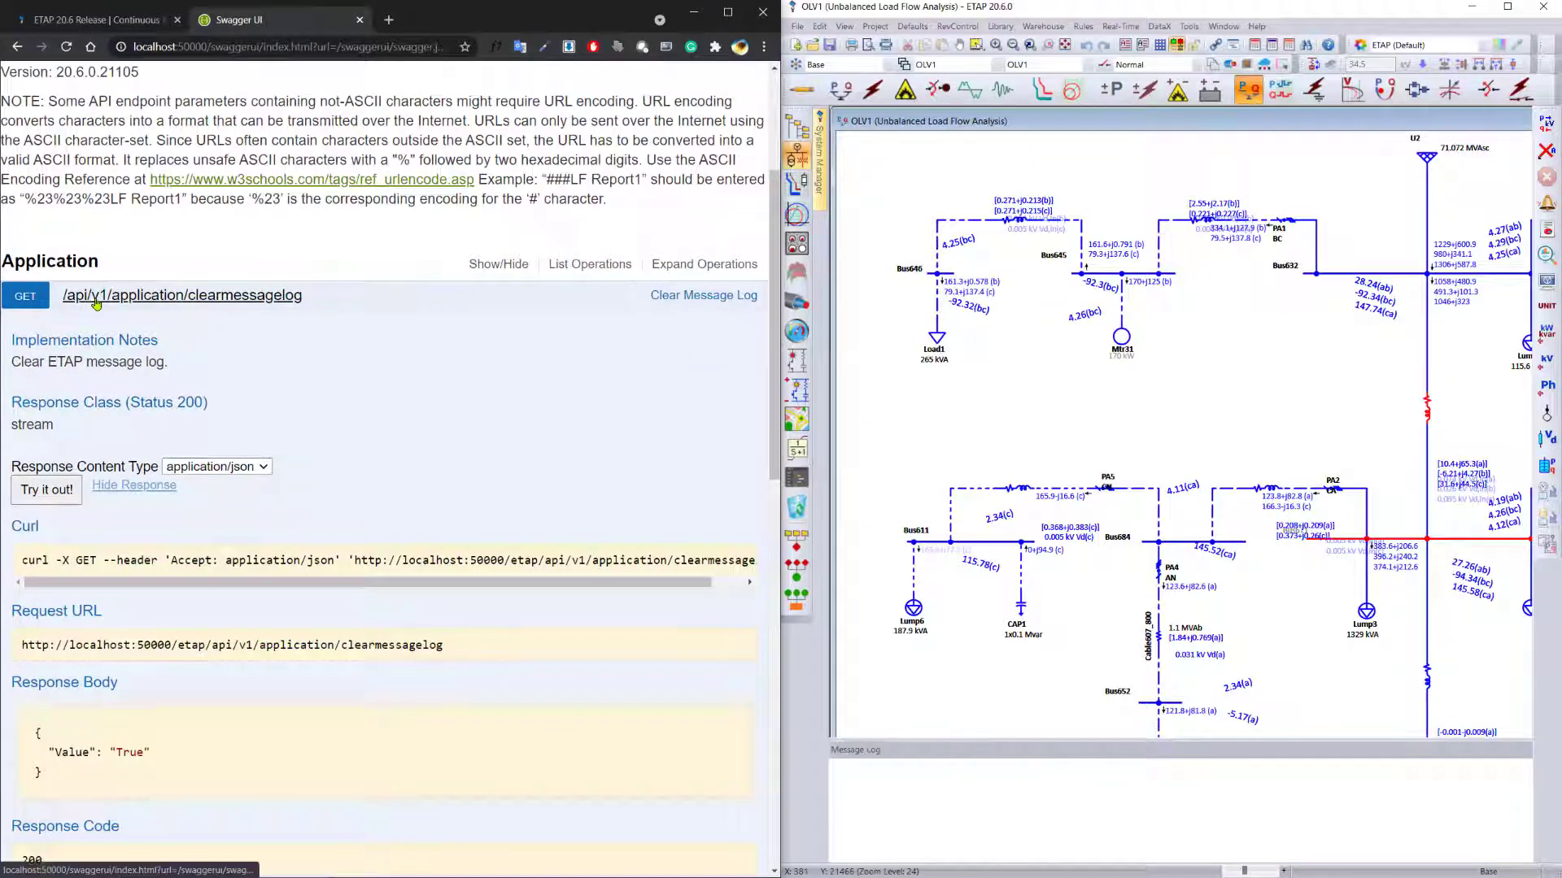
{"action": "left_click", "coordinate": [130, 296]}
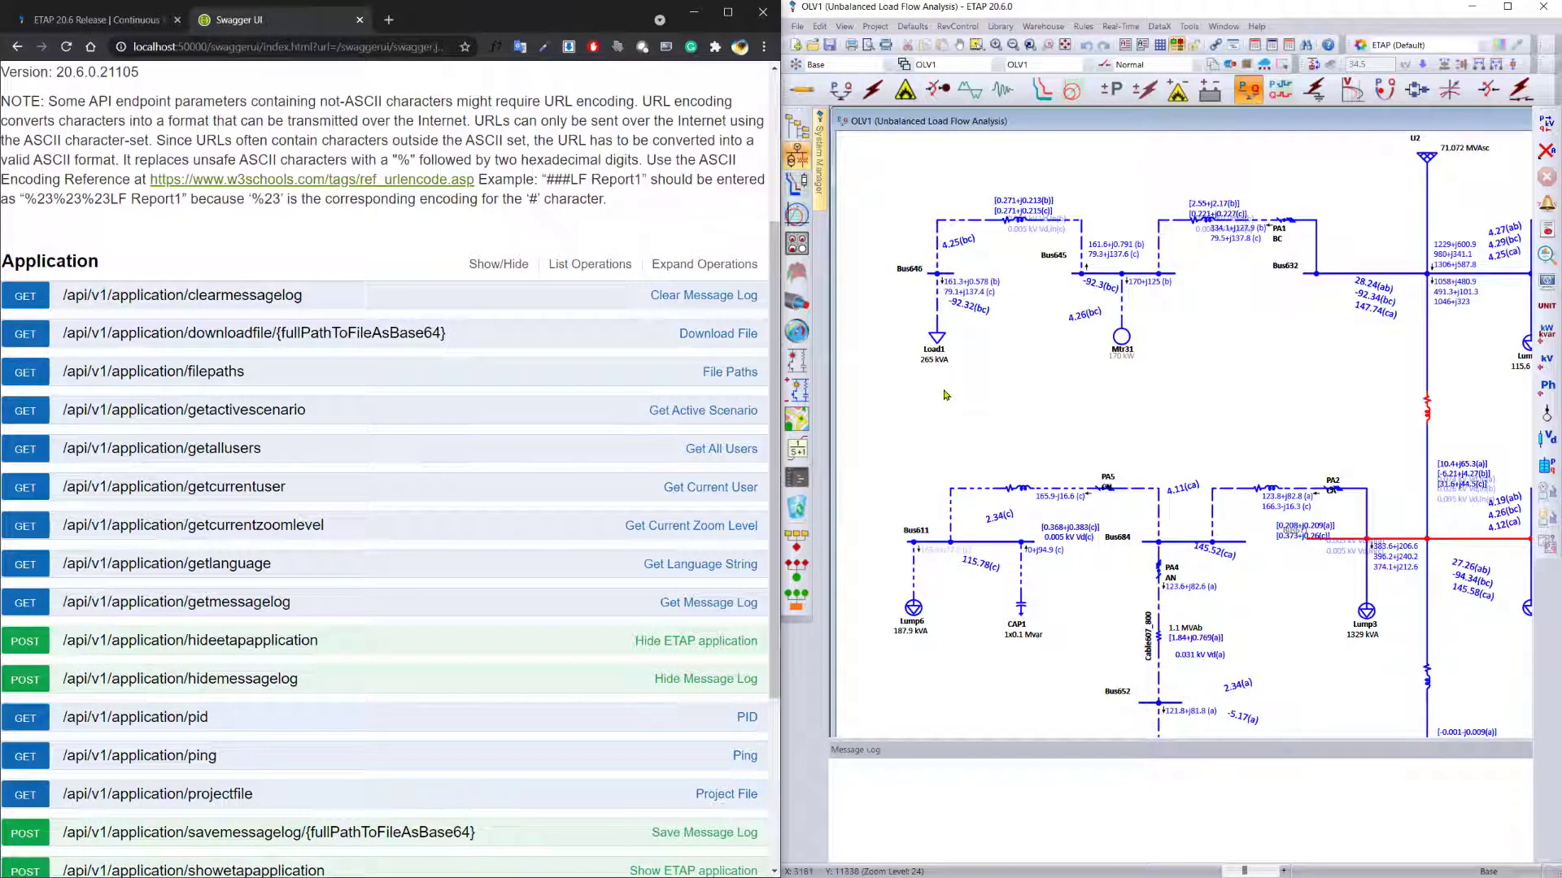
Step: Fetch the active scenario: presentation OLV1, Study_Unbalanced_LoadFlow, study case ULF, revision Base
{"action": "left_click", "coordinate": [183, 410]}
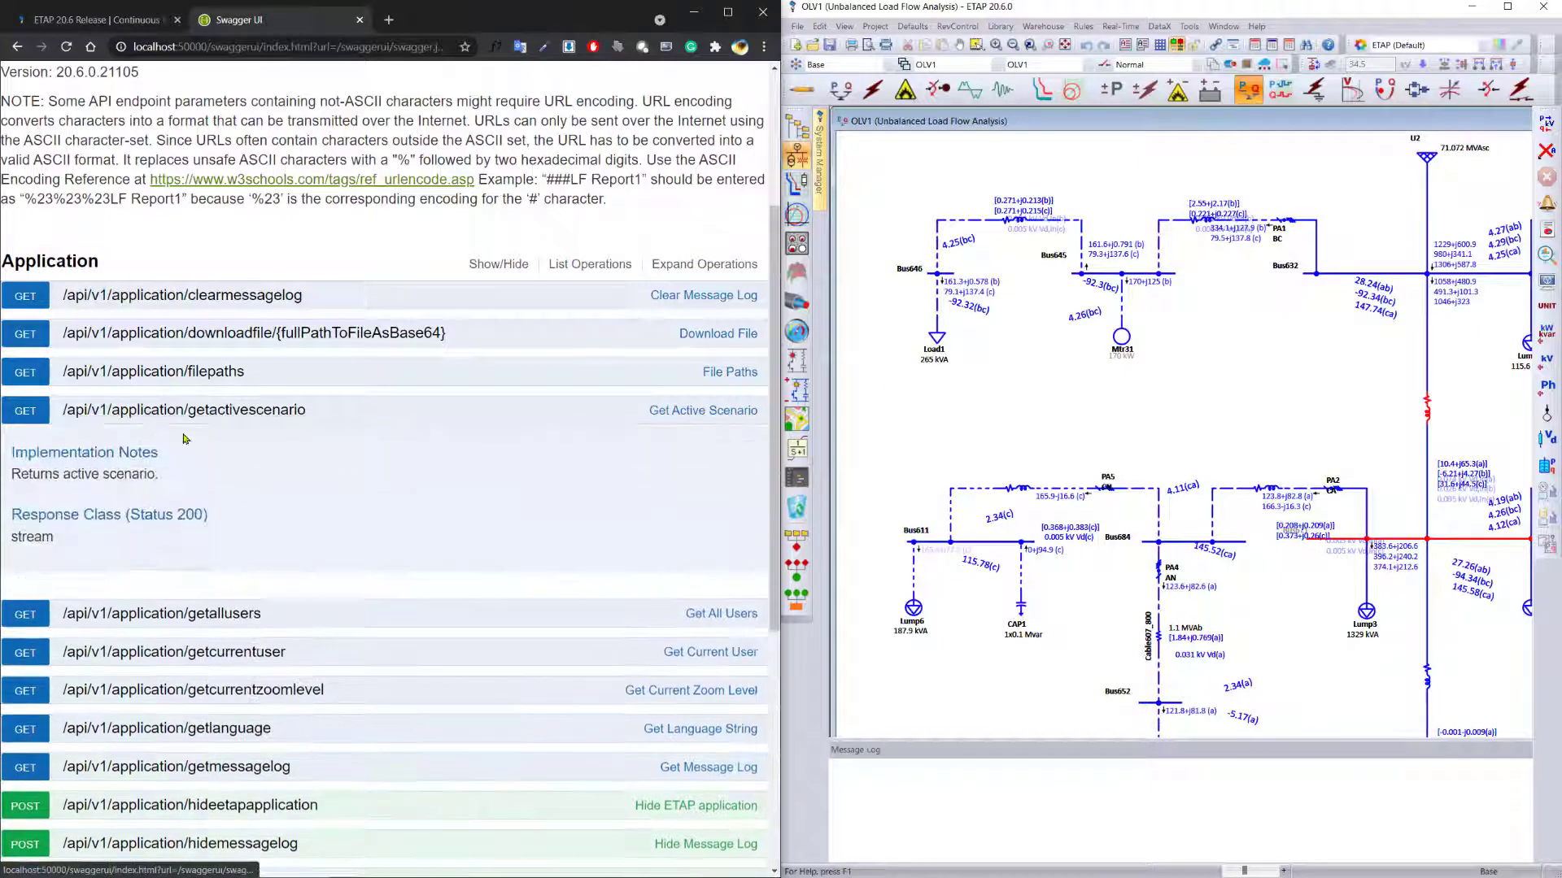
{"action": "left_click", "coordinate": [67, 604]}
{"action": "scroll", "coordinate": [259, 572], "scroll_direction": "down", "scroll_amount": 3}
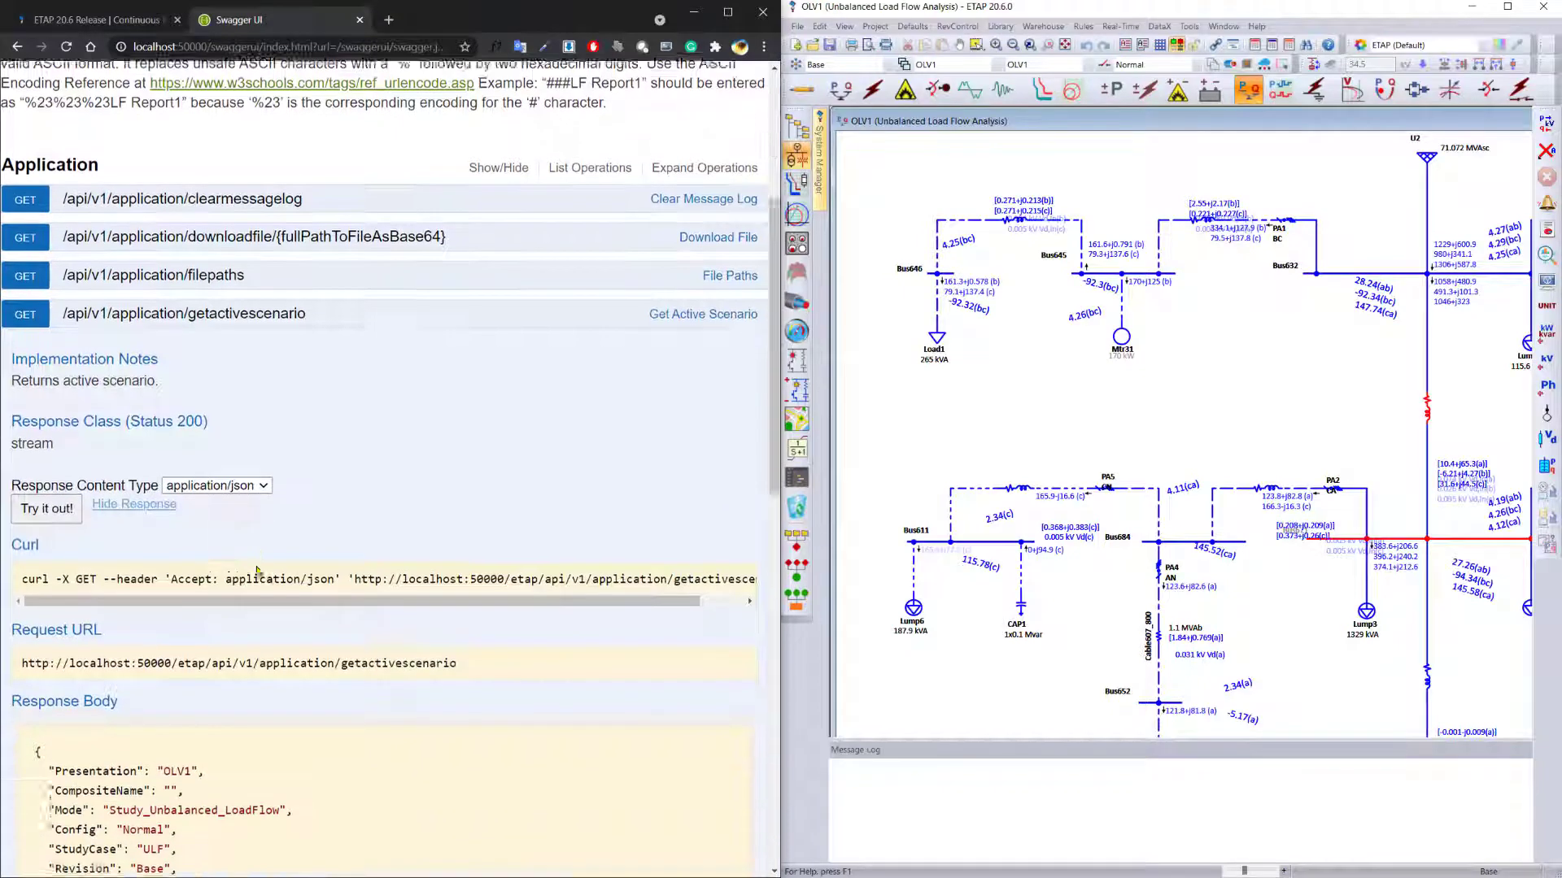
{"action": "scroll", "coordinate": [258, 572], "scroll_direction": "down", "scroll_amount": 2}
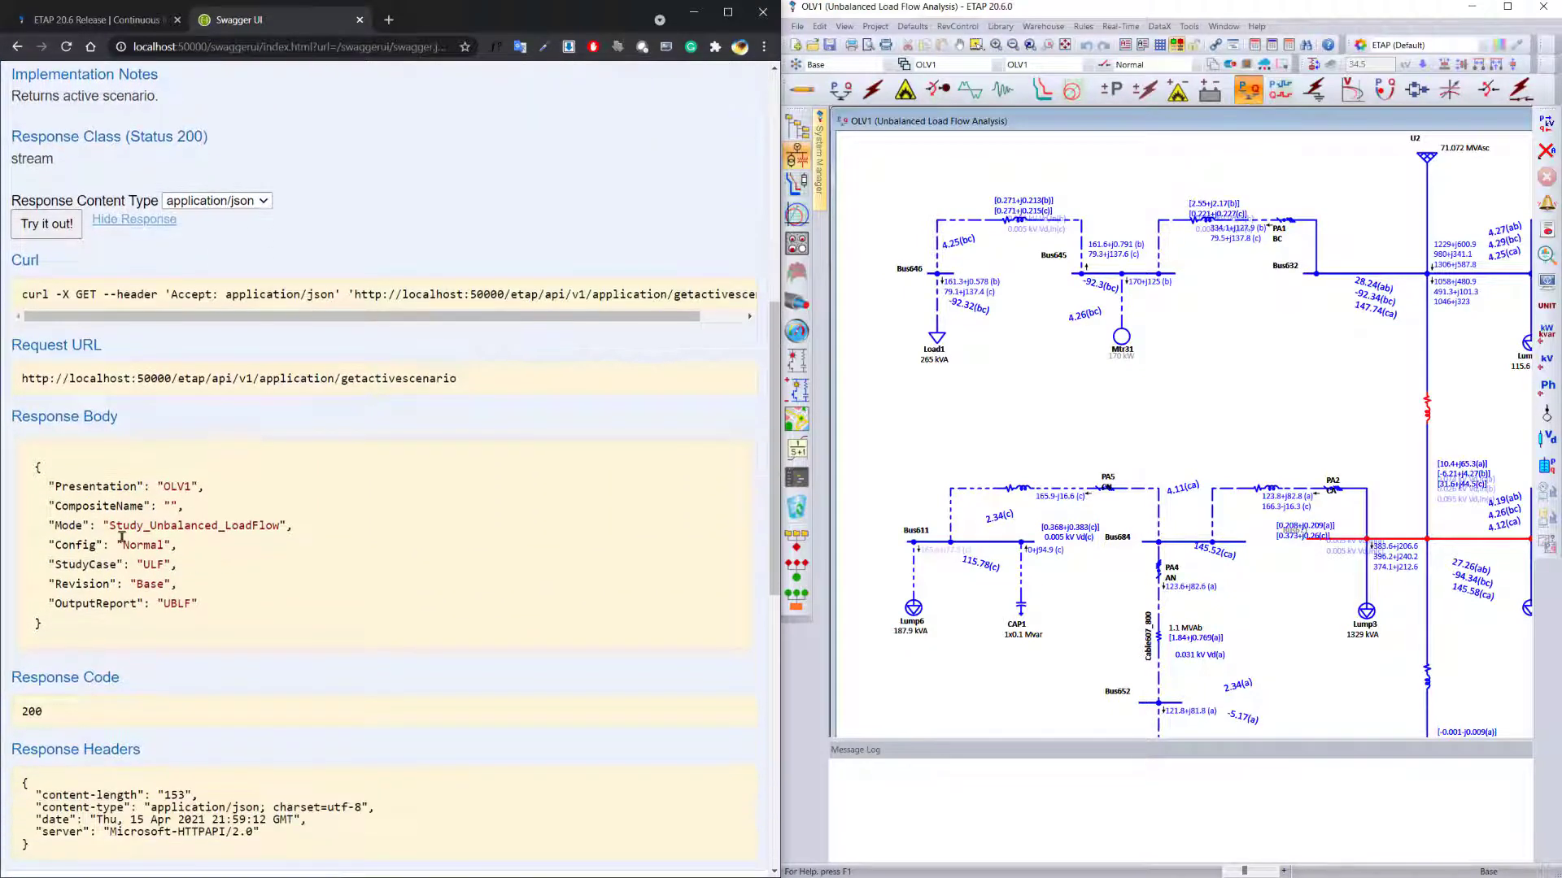
{"action": "scroll", "coordinate": [216, 541], "scroll_direction": "down", "scroll_amount": 4}
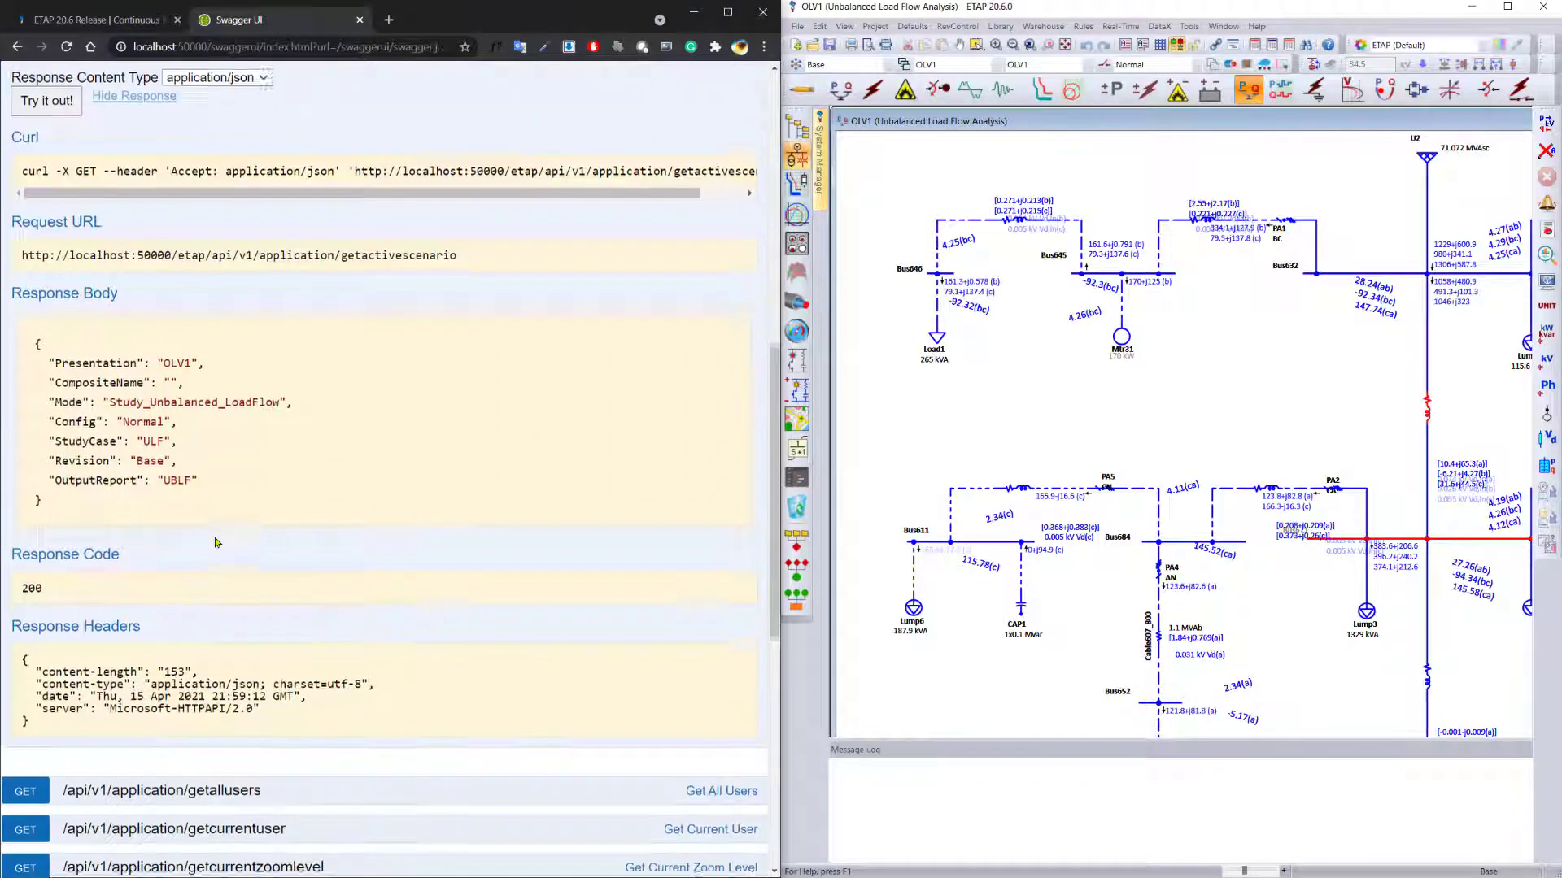
Step: Retrieve the list of ETAP user names with getallusers
{"action": "scroll", "coordinate": [216, 542], "scroll_direction": "down", "scroll_amount": 2}
{"action": "left_click", "coordinate": [203, 405]}
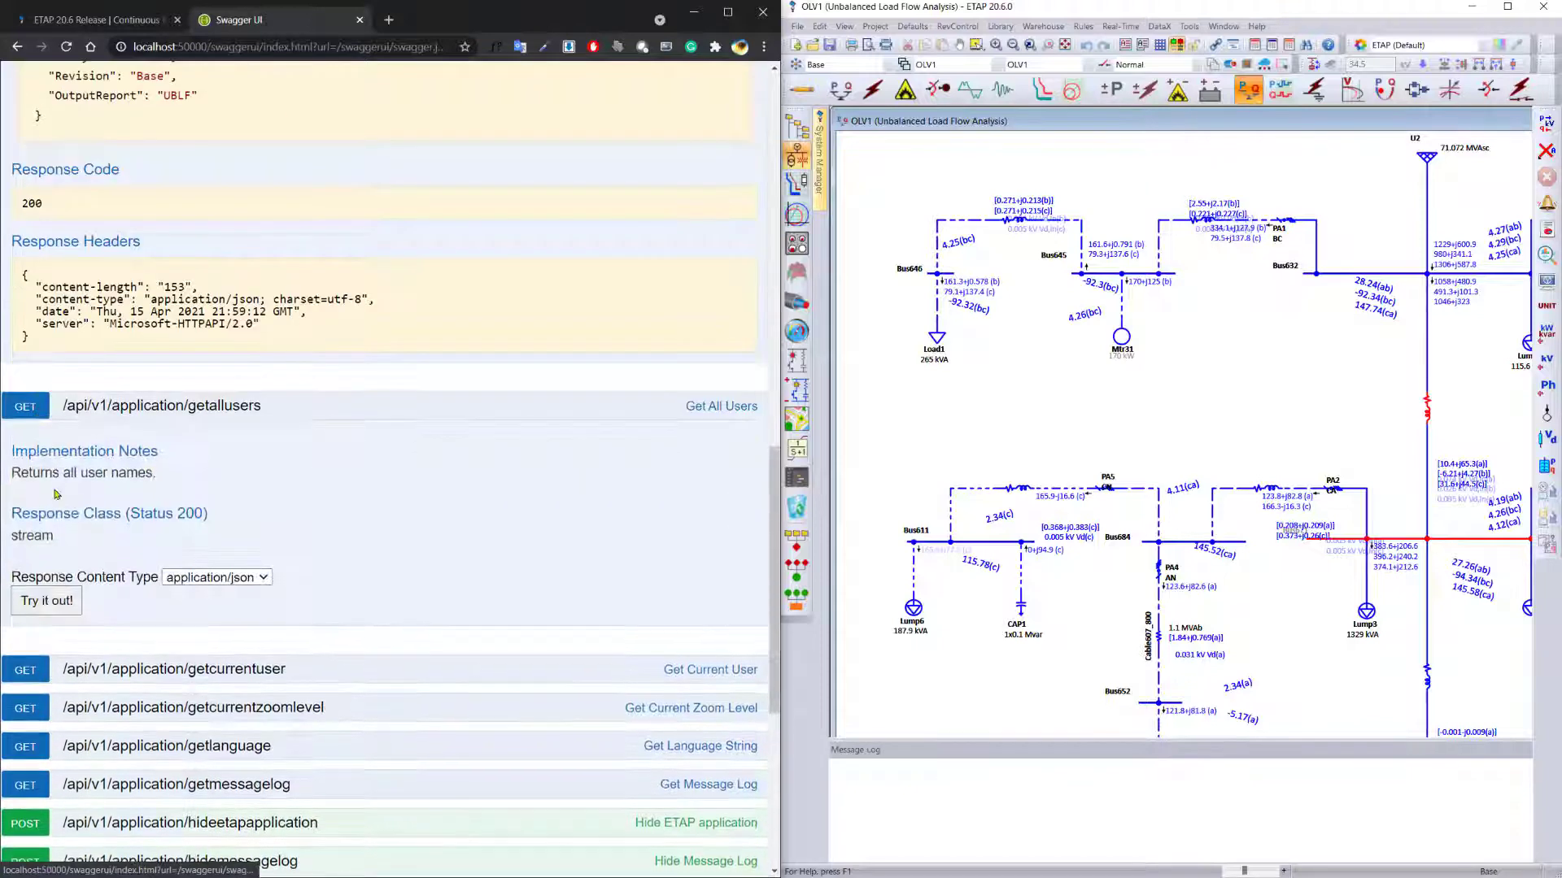
{"action": "left_click", "coordinate": [53, 603]}
{"action": "scroll", "coordinate": [188, 473], "scroll_direction": "down", "scroll_amount": 4}
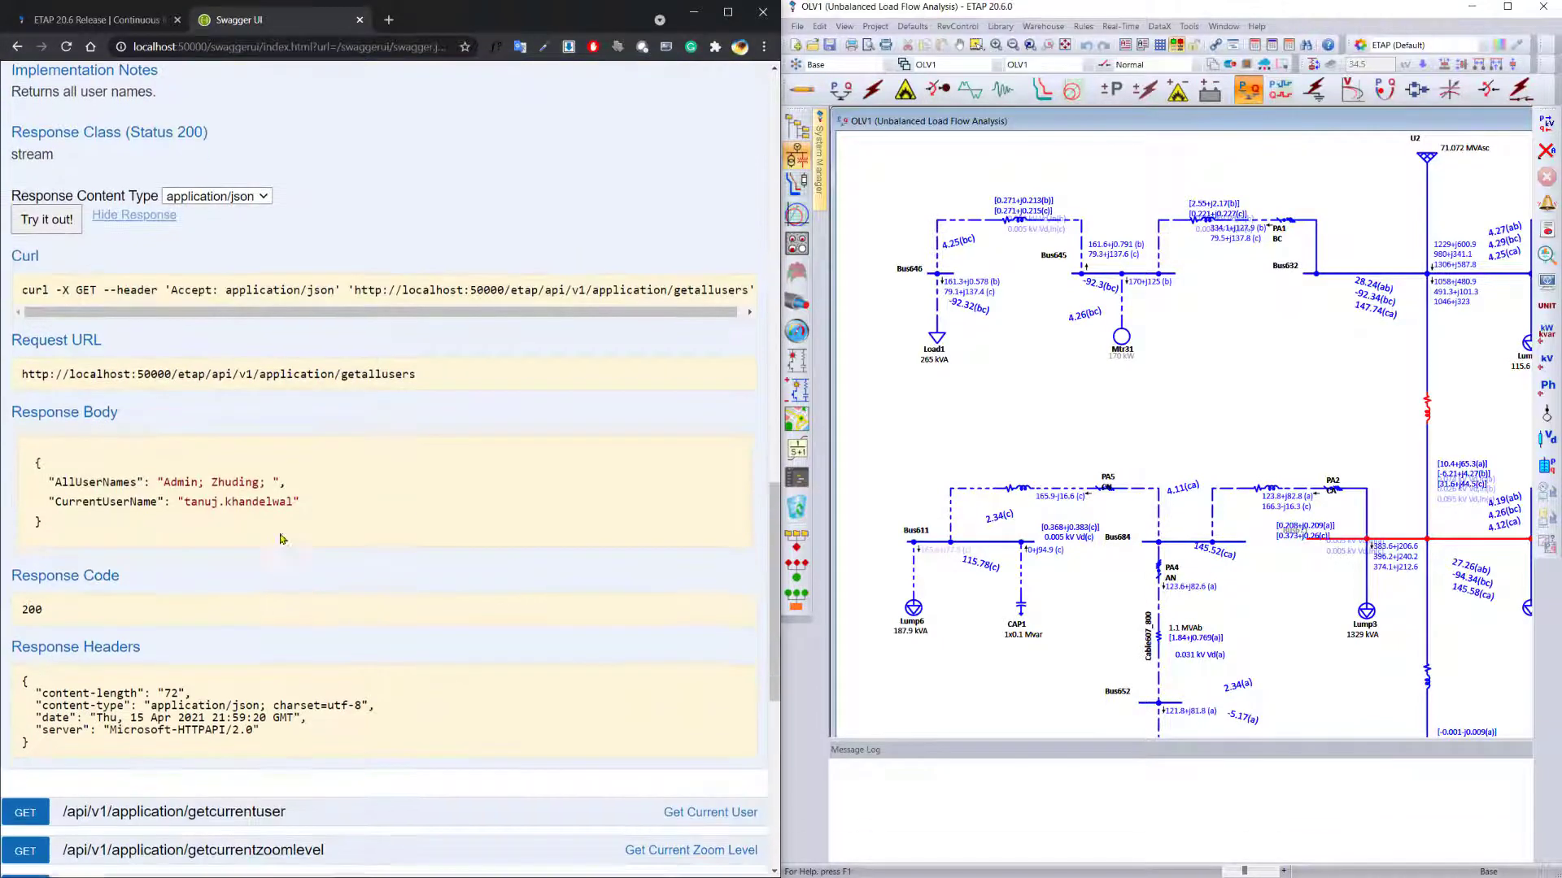
{"action": "scroll", "coordinate": [319, 611], "scroll_direction": "down", "scroll_amount": 3}
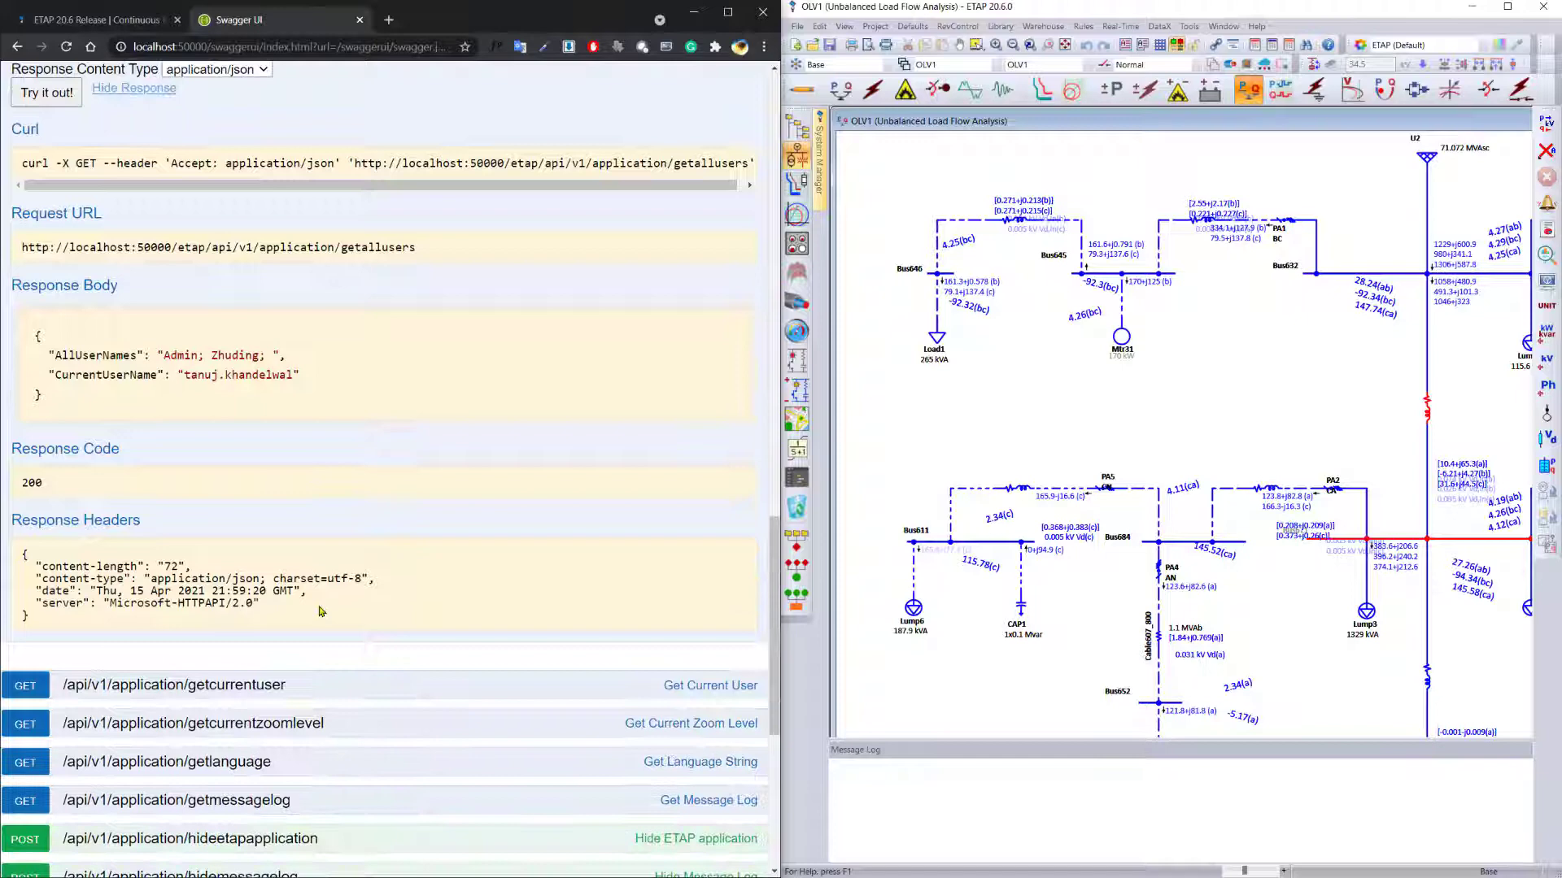
Step: Read the current diagram zoom level, which returns 24
{"action": "scroll", "coordinate": [320, 610], "scroll_direction": "down", "scroll_amount": 3}
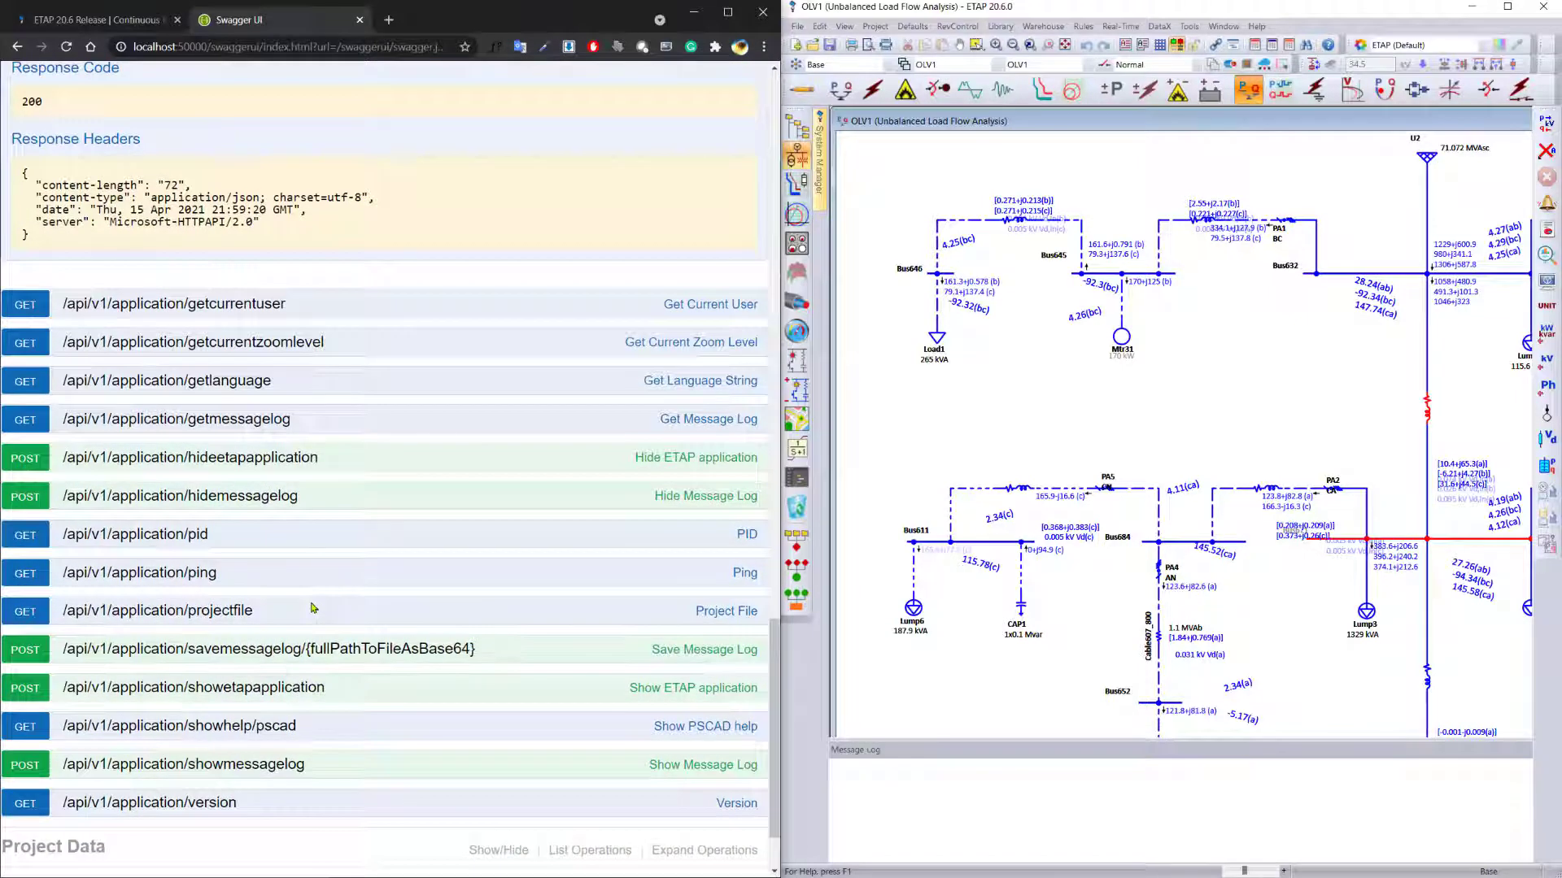
{"action": "left_click", "coordinate": [192, 342]}
{"action": "left_click", "coordinate": [46, 536]}
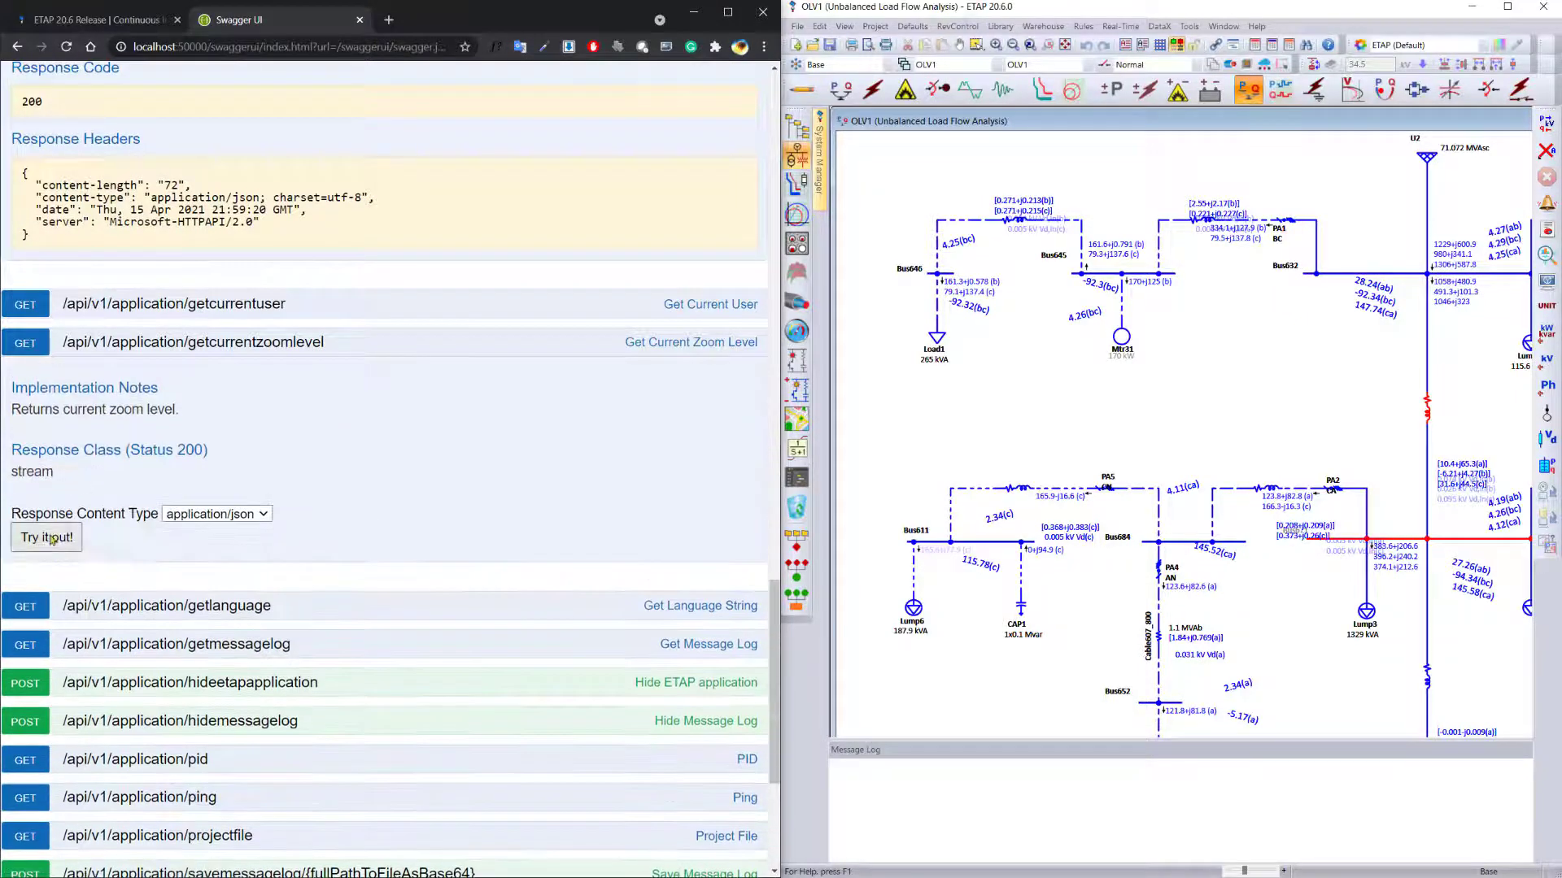
{"action": "scroll", "coordinate": [334, 565], "scroll_direction": "down", "scroll_amount": 3}
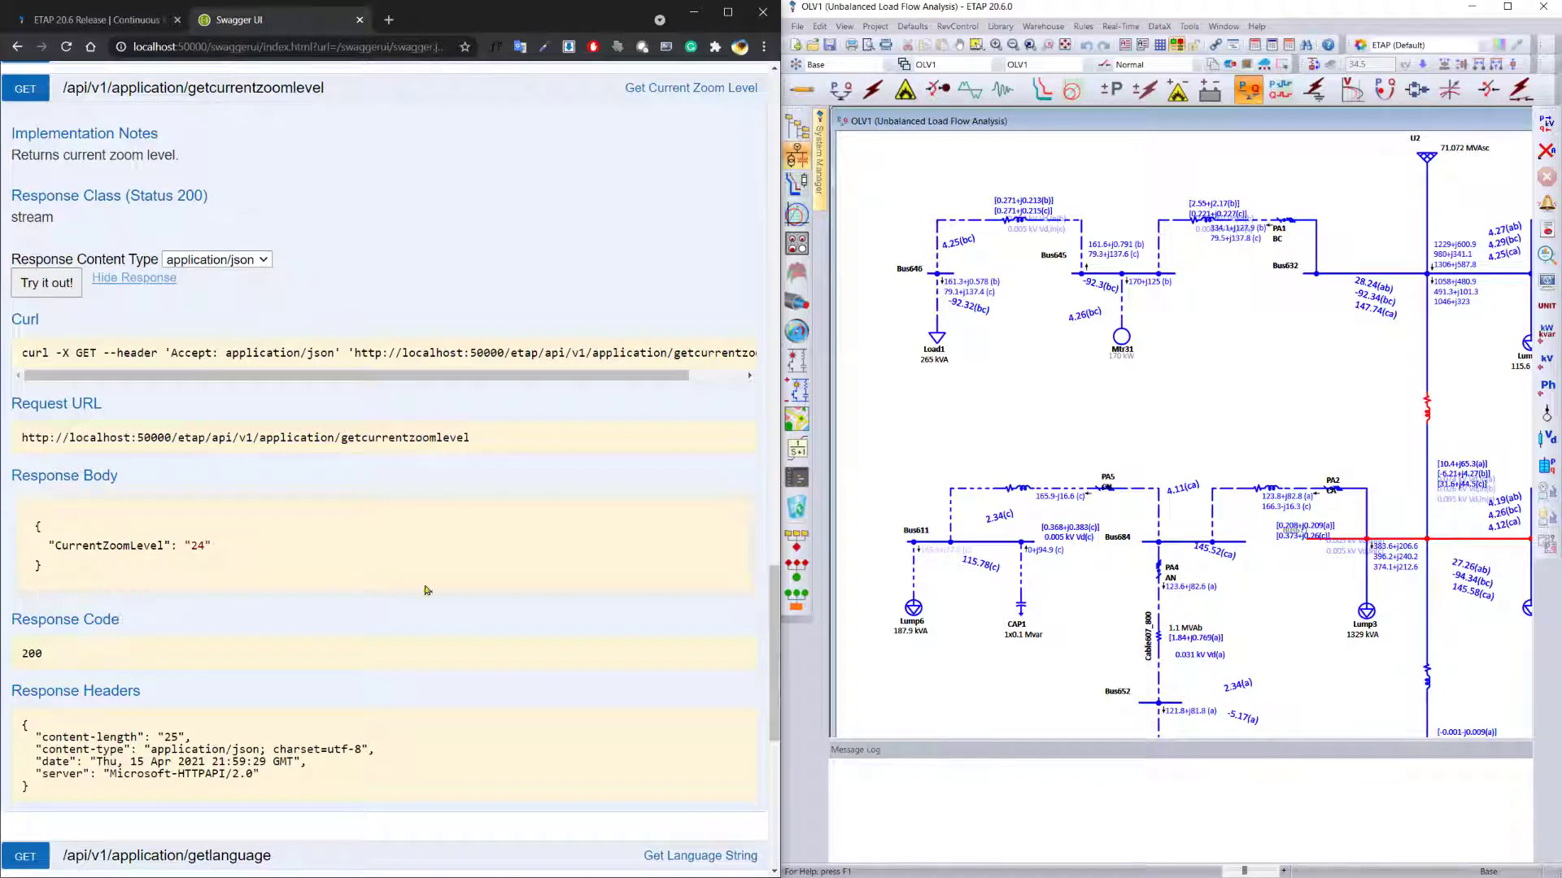
{"action": "scroll", "coordinate": [297, 571], "scroll_direction": "down", "scroll_amount": 5}
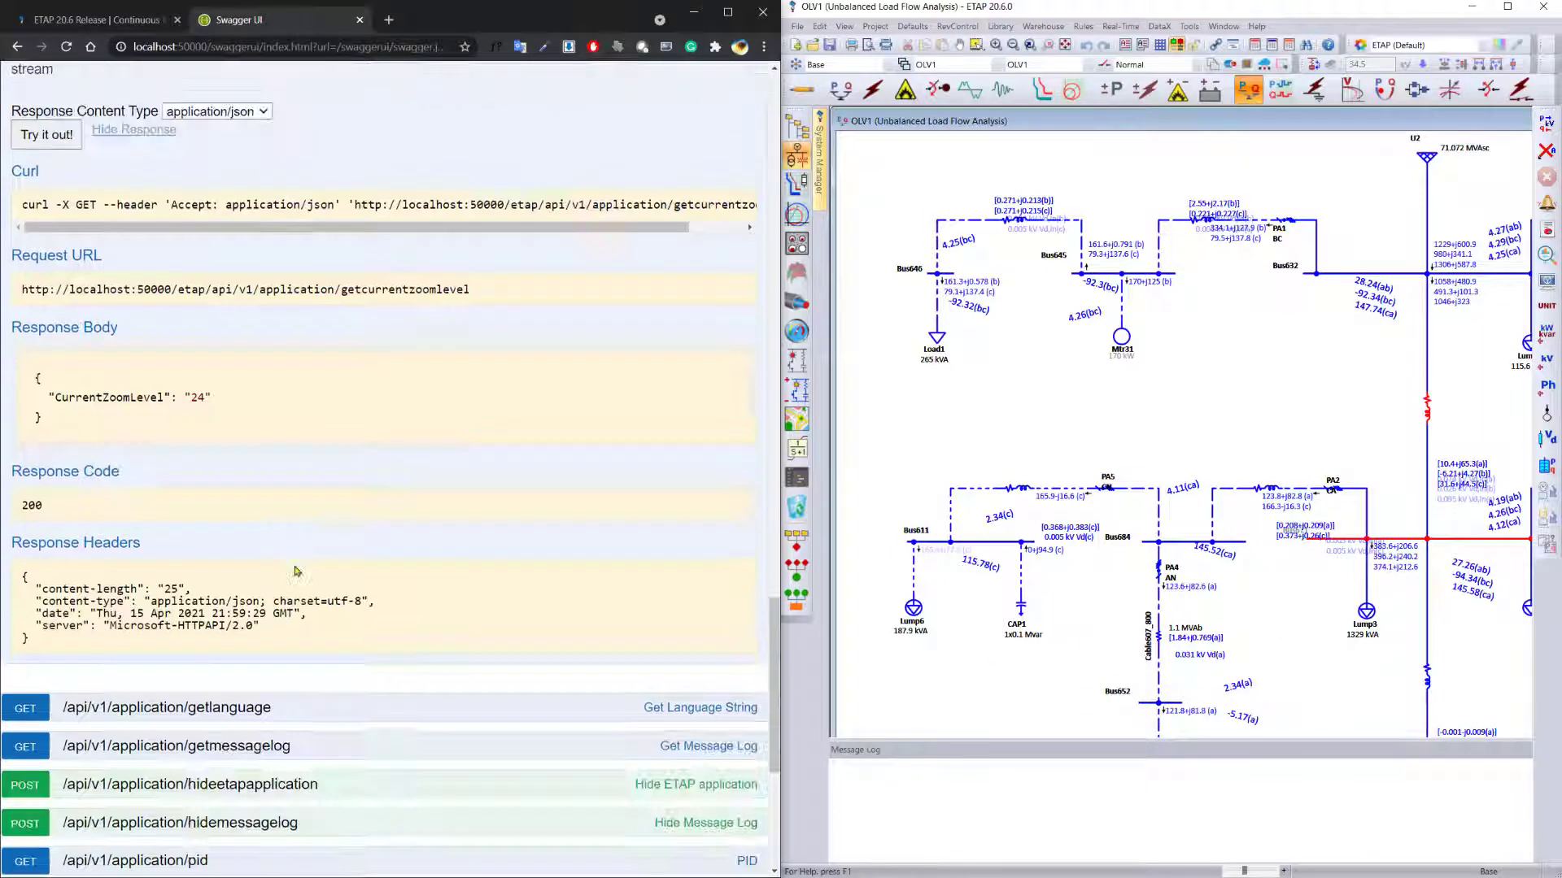
Step: Hide the ETAP application with hideetapapplication, returning True
{"action": "left_click", "coordinate": [297, 561]}
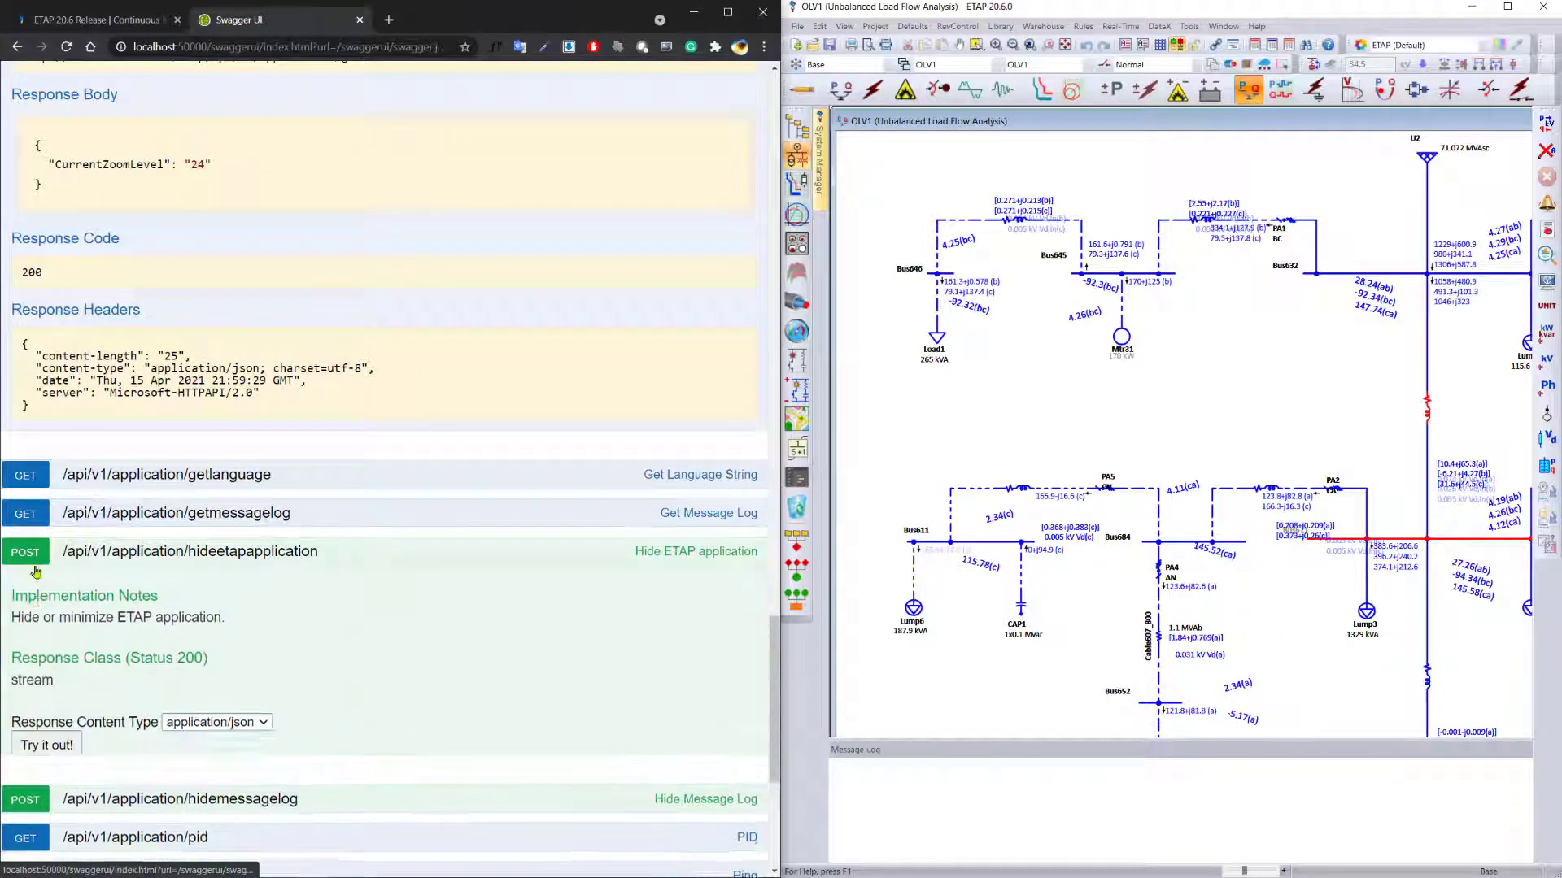
{"action": "left_click", "coordinate": [46, 746]}
{"action": "scroll", "coordinate": [69, 728], "scroll_direction": "down", "scroll_amount": 5}
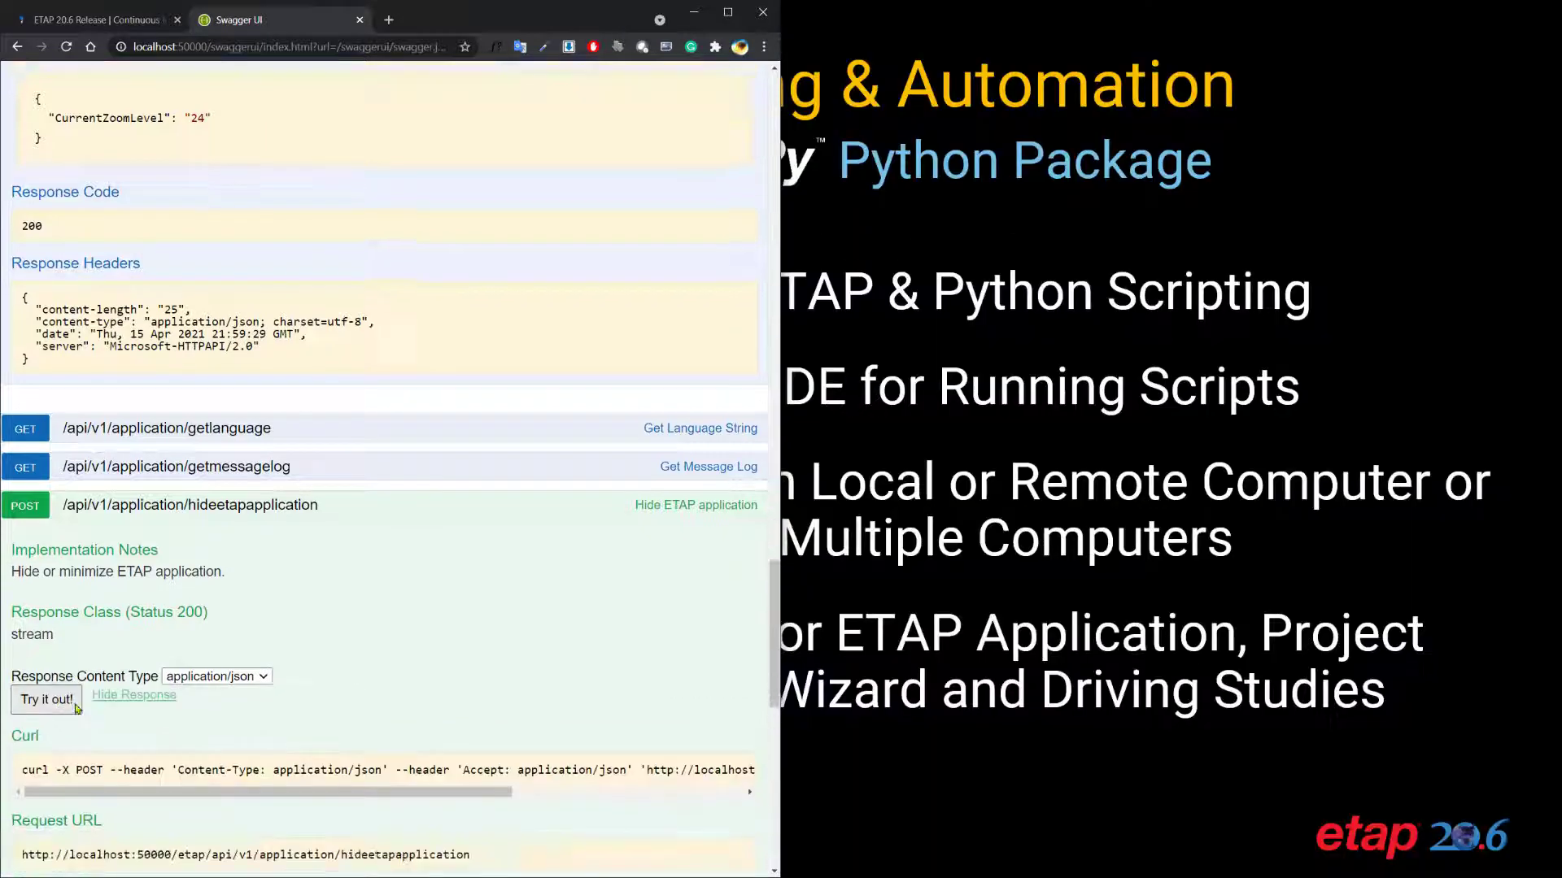
{"action": "scroll", "coordinate": [79, 705], "scroll_direction": "down", "scroll_amount": 5}
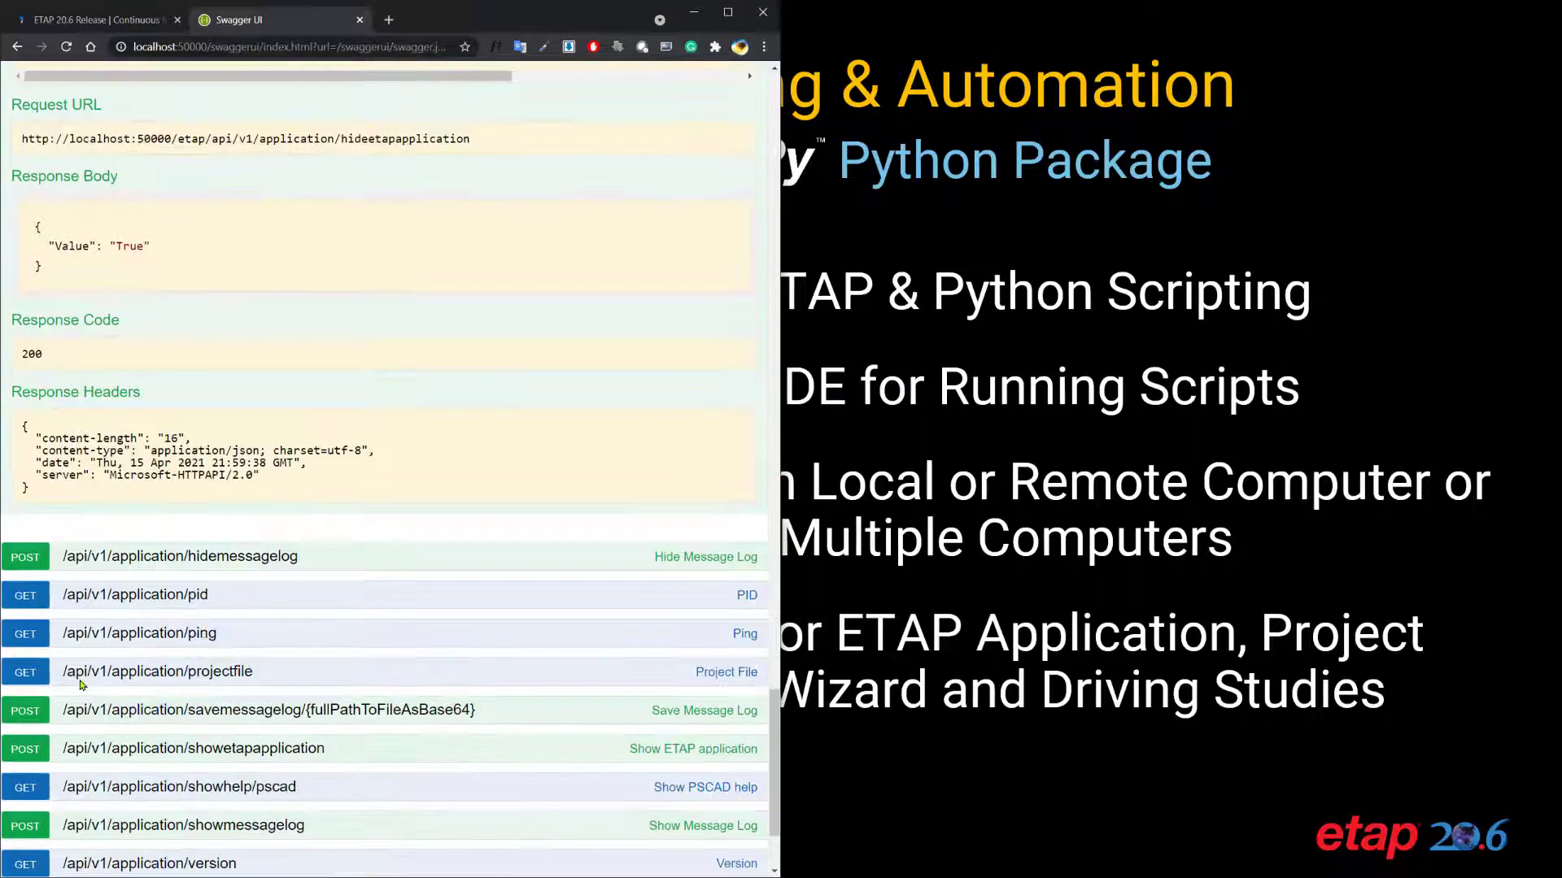
{"action": "scroll", "coordinate": [79, 683], "scroll_direction": "down", "scroll_amount": 1}
Step: Restore ETAP with showetapapplication and expand the Project Data operation group
{"action": "left_click", "coordinate": [122, 715]}
{"action": "left_click", "coordinate": [49, 817]}
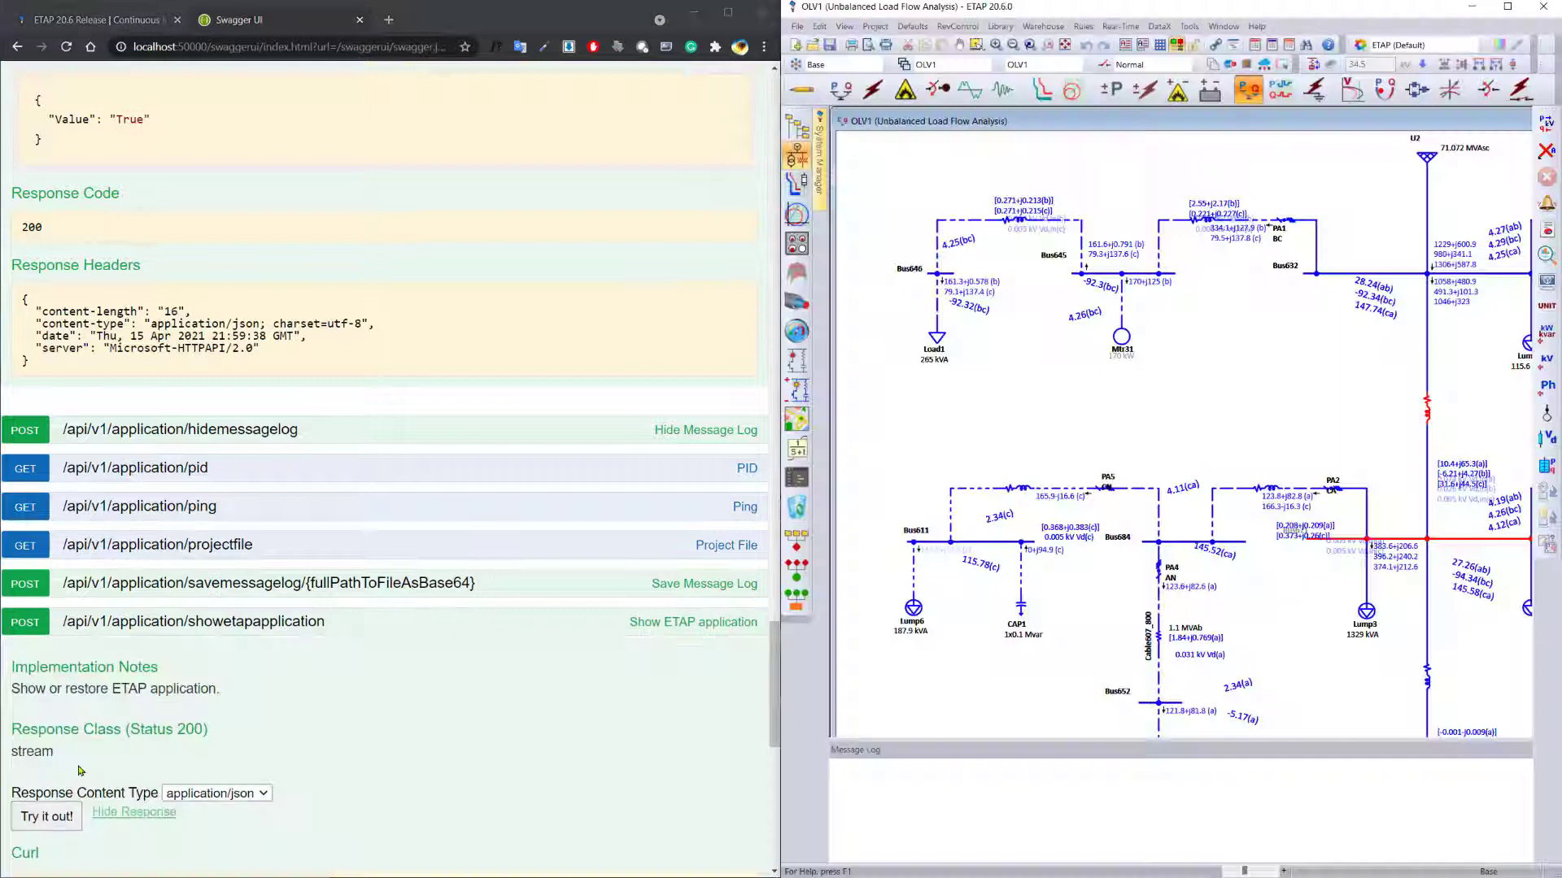
{"action": "scroll", "coordinate": [88, 749], "scroll_direction": "down", "scroll_amount": 10}
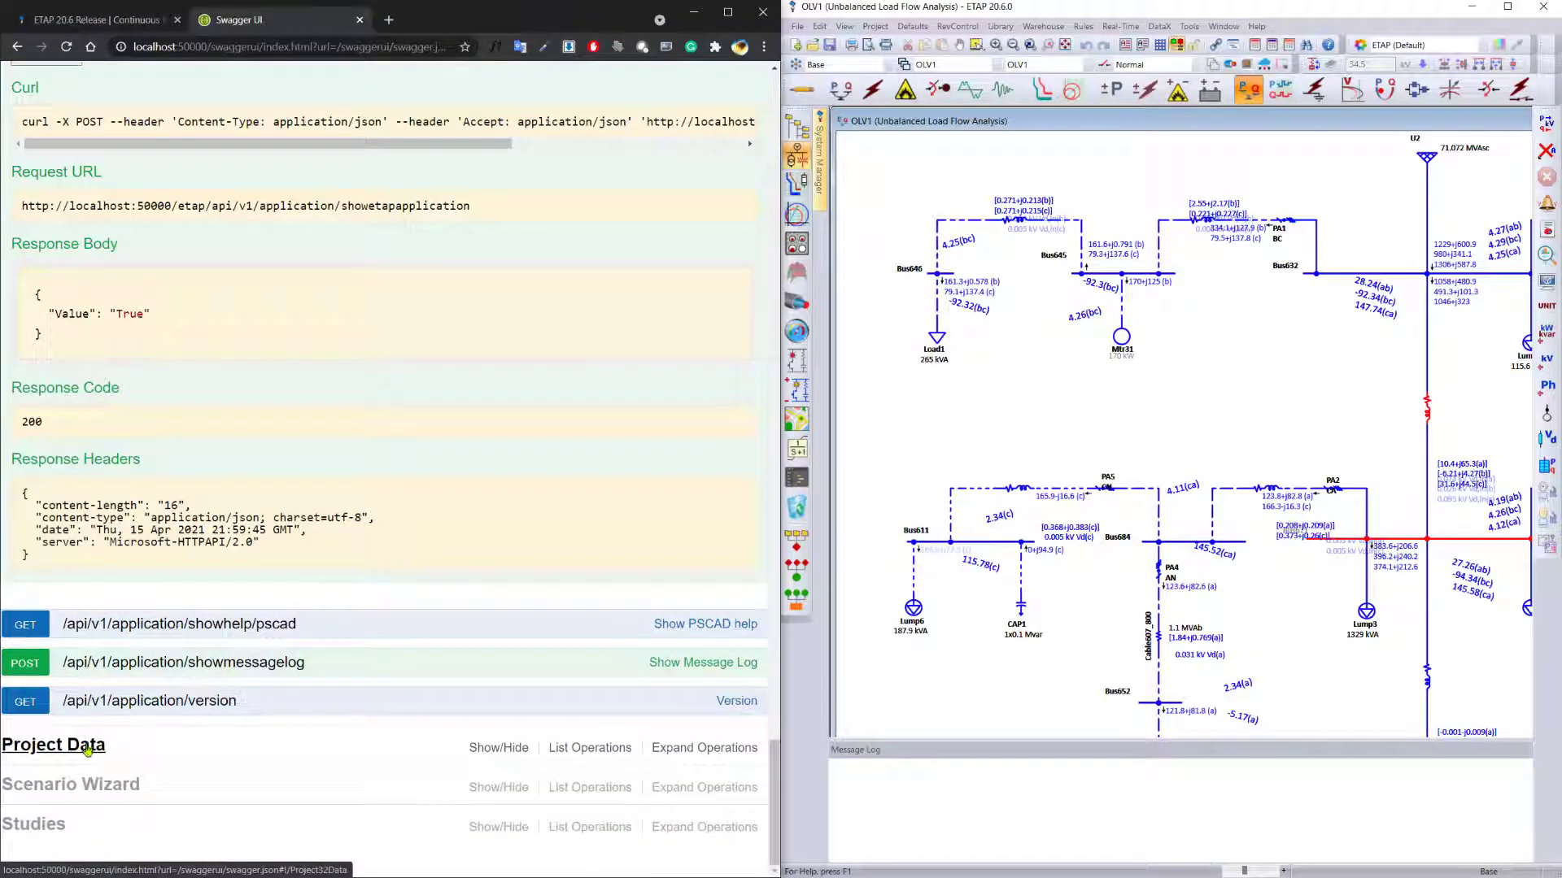
{"action": "left_click", "coordinate": [85, 747]}
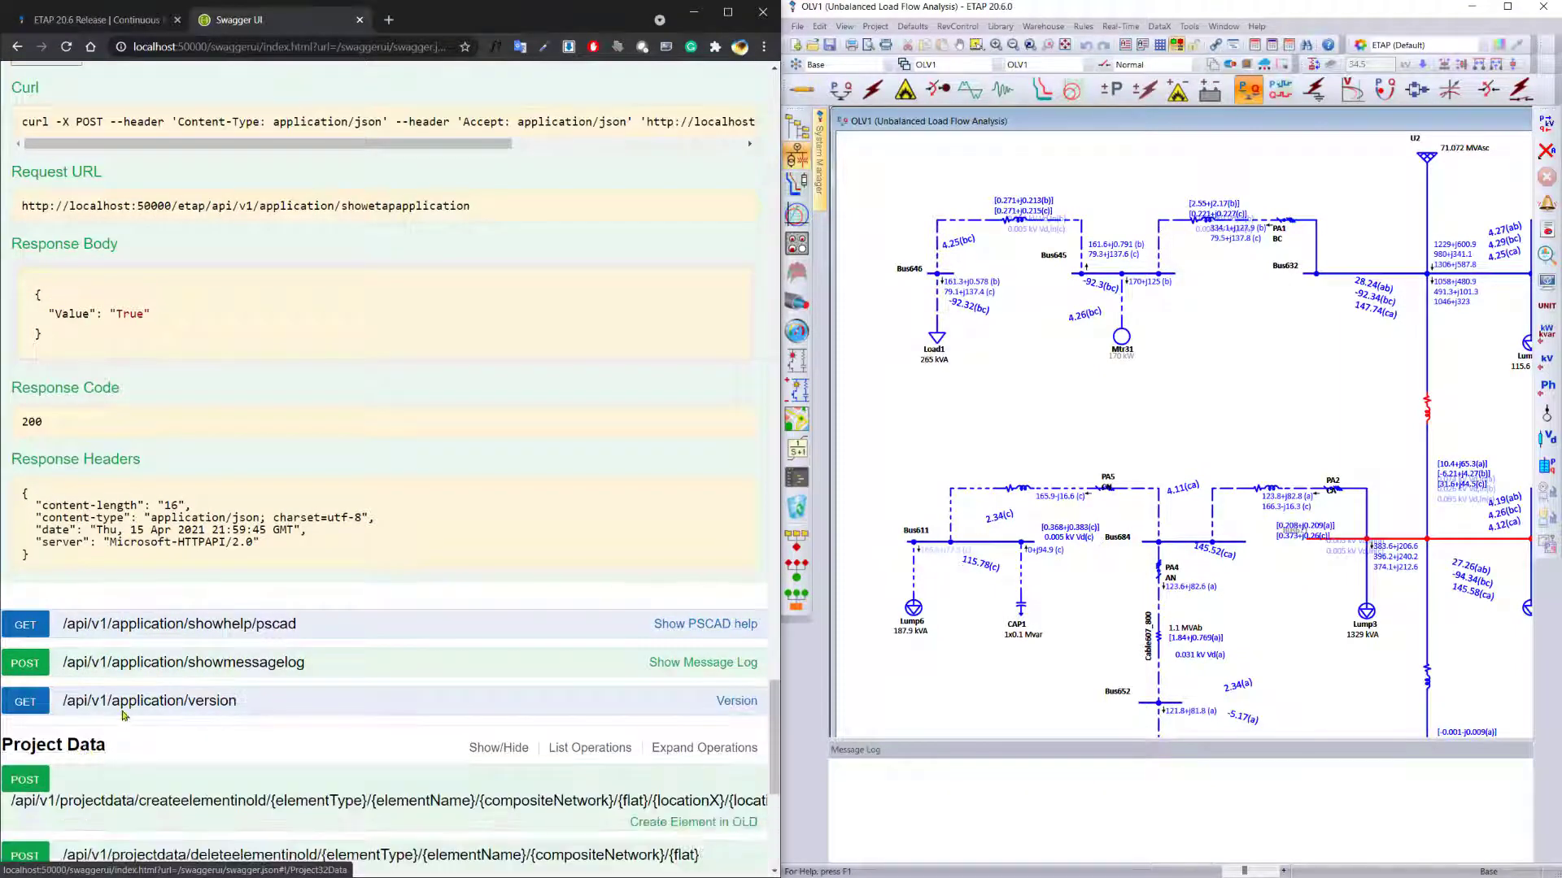
Step: Request getallelementdata for elementType BUS, returning XML for 12 buses
{"action": "scroll", "coordinate": [216, 622], "scroll_direction": "down", "scroll_amount": 8}
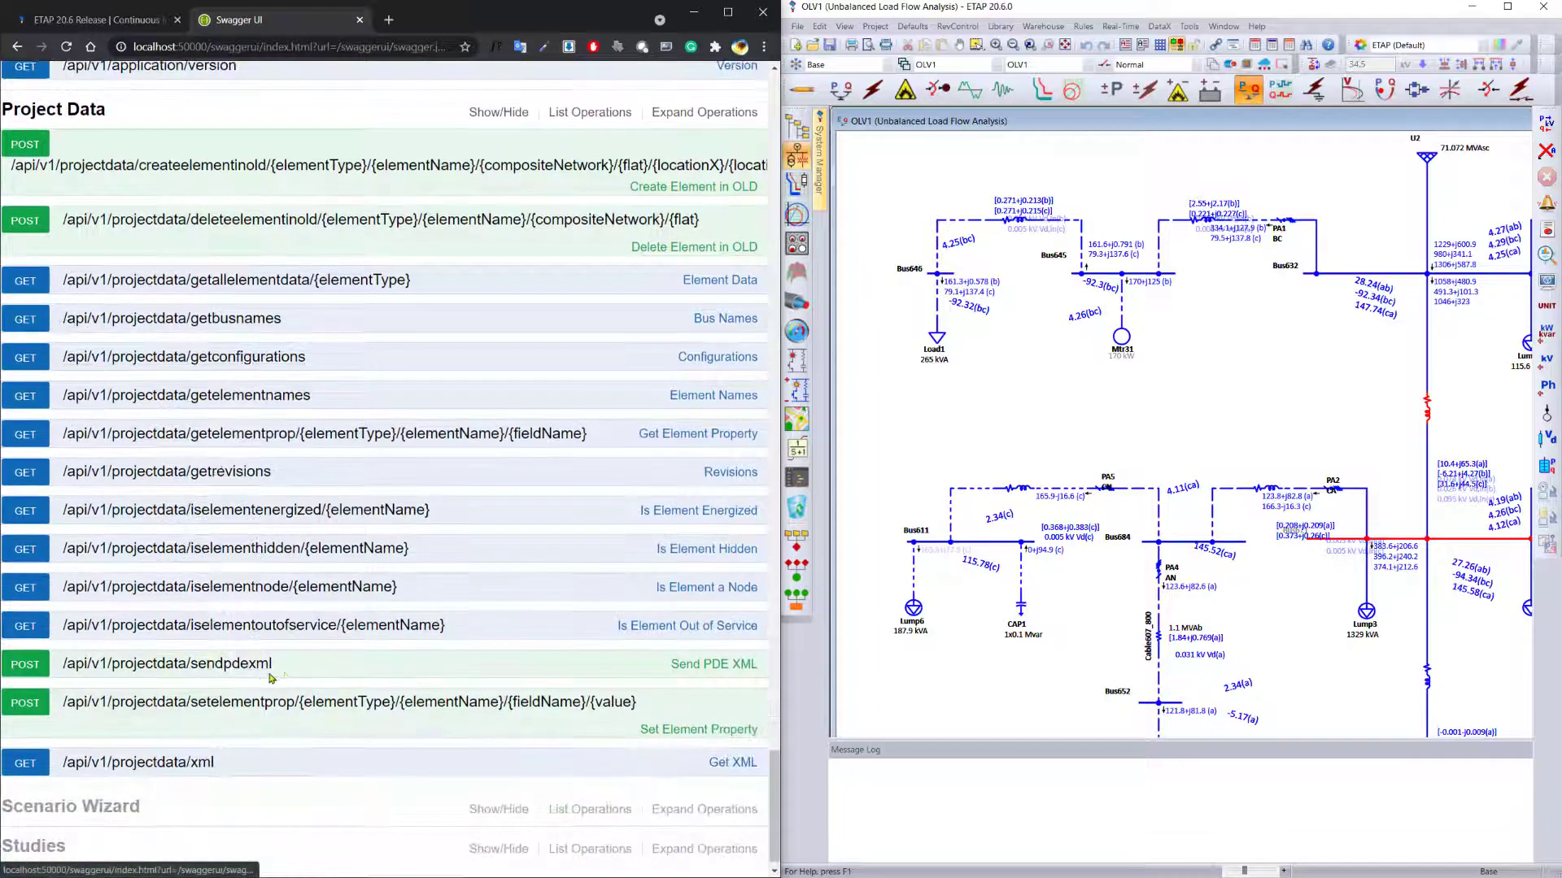
{"action": "left_click", "coordinate": [32, 286]}
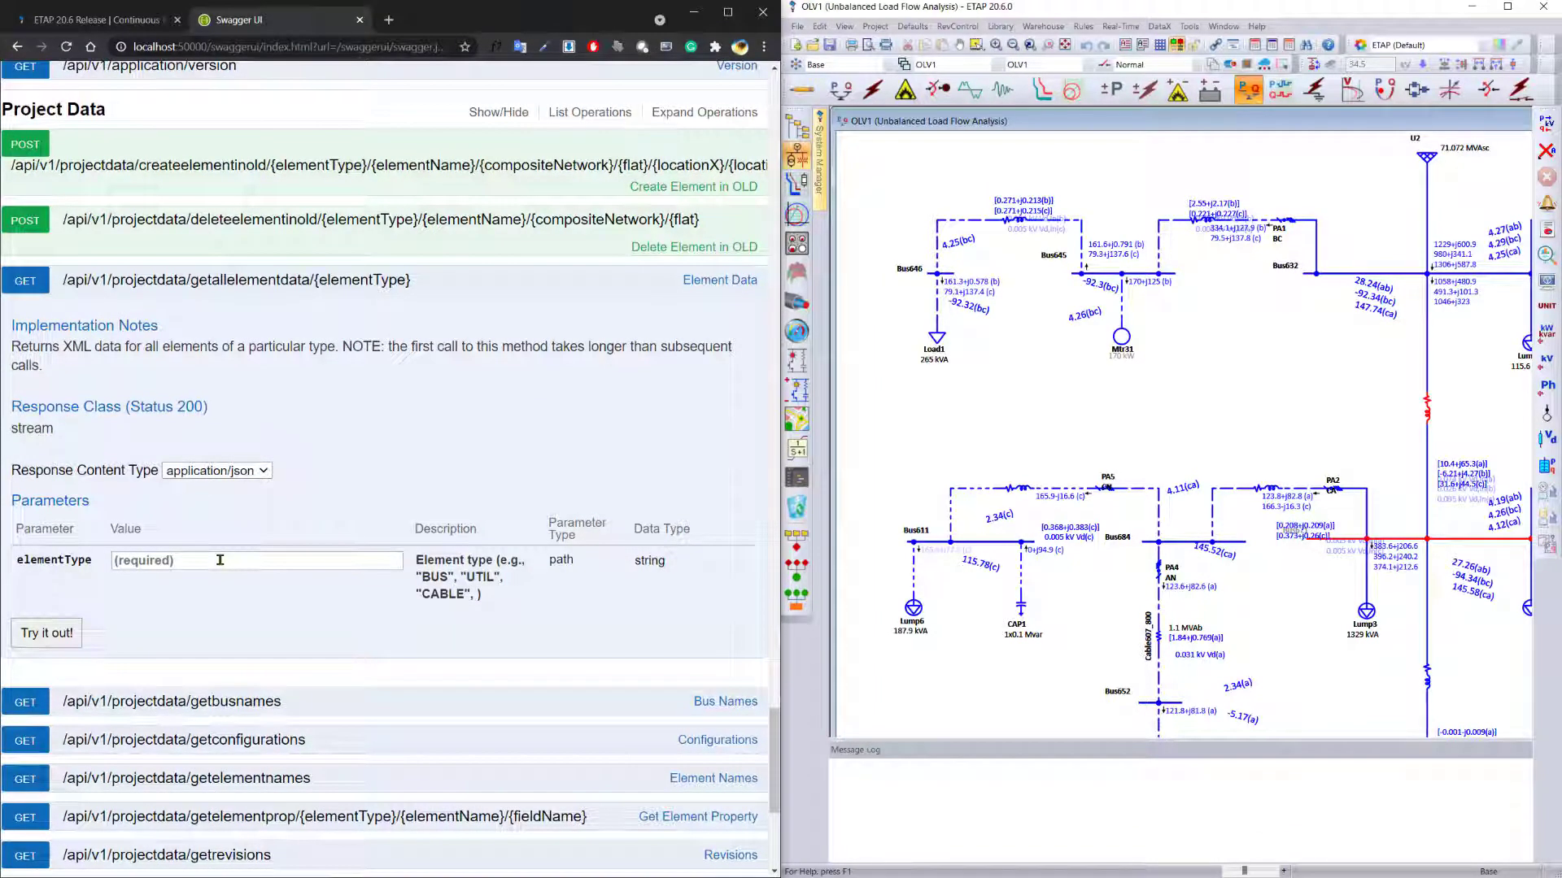
{"action": "left_click", "coordinate": [220, 560]}
{"action": "type", "text": "BUS"}
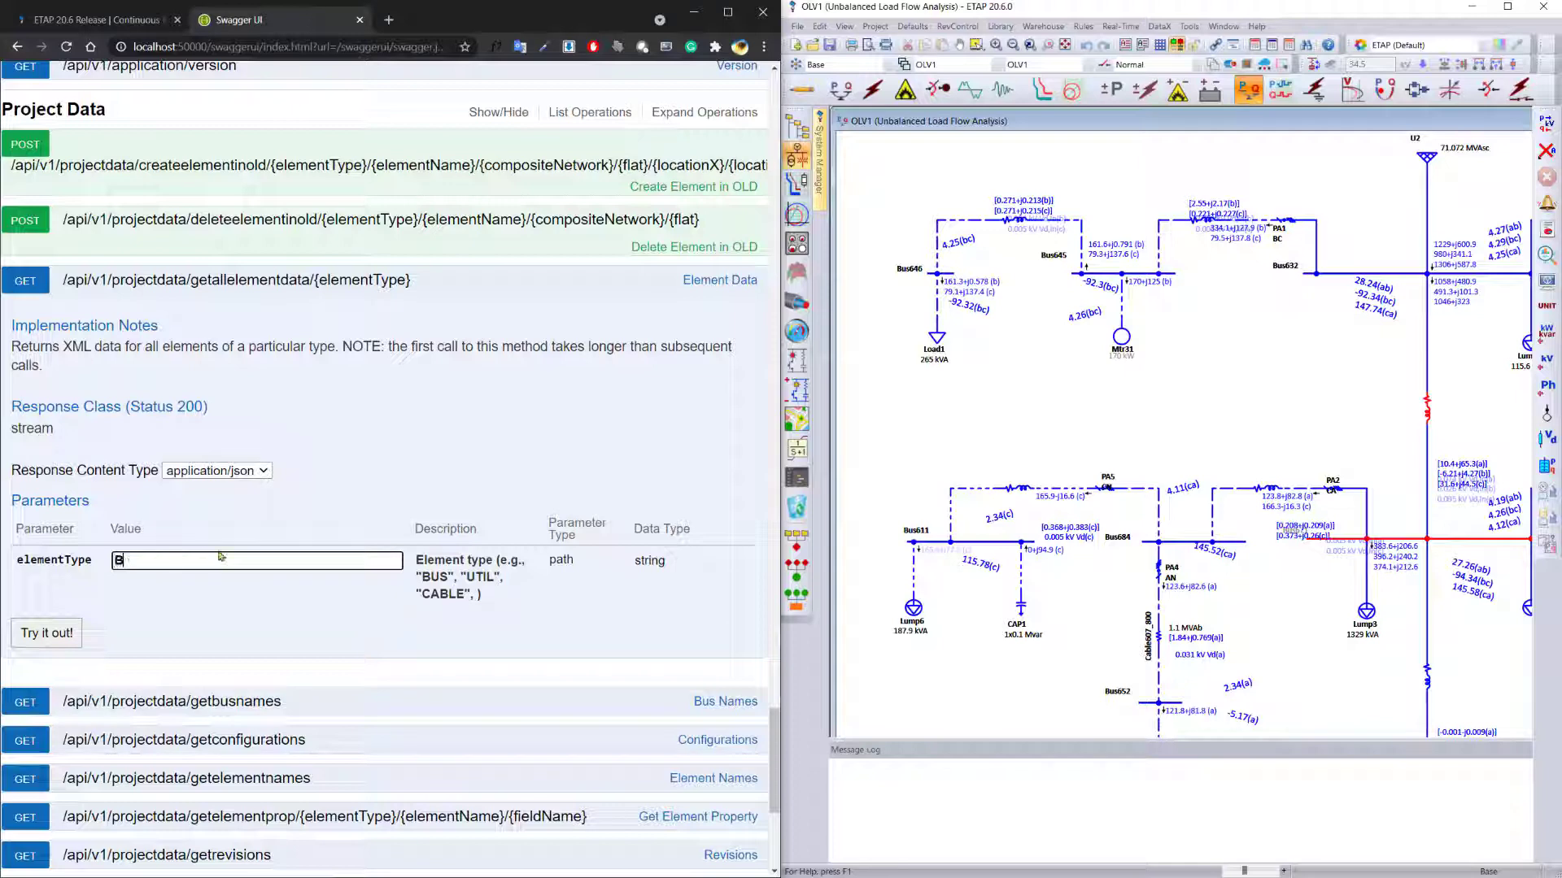
{"action": "key", "text": "Return"}
{"action": "scroll", "coordinate": [349, 537], "scroll_direction": "down", "scroll_amount": 6}
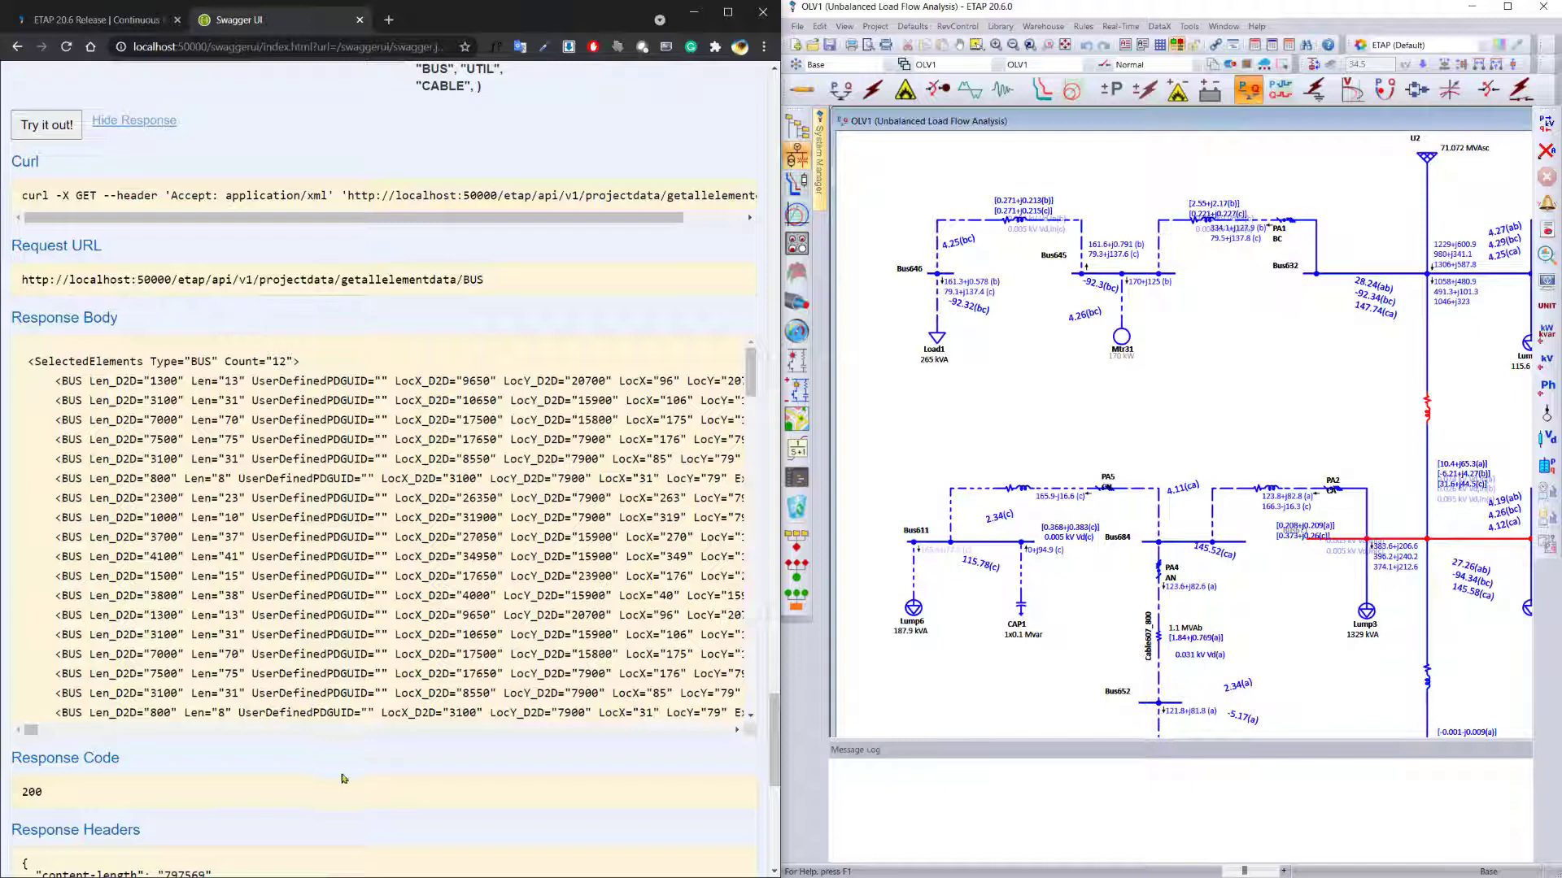
{"action": "scroll", "coordinate": [349, 740], "scroll_direction": "down", "scroll_amount": 9}
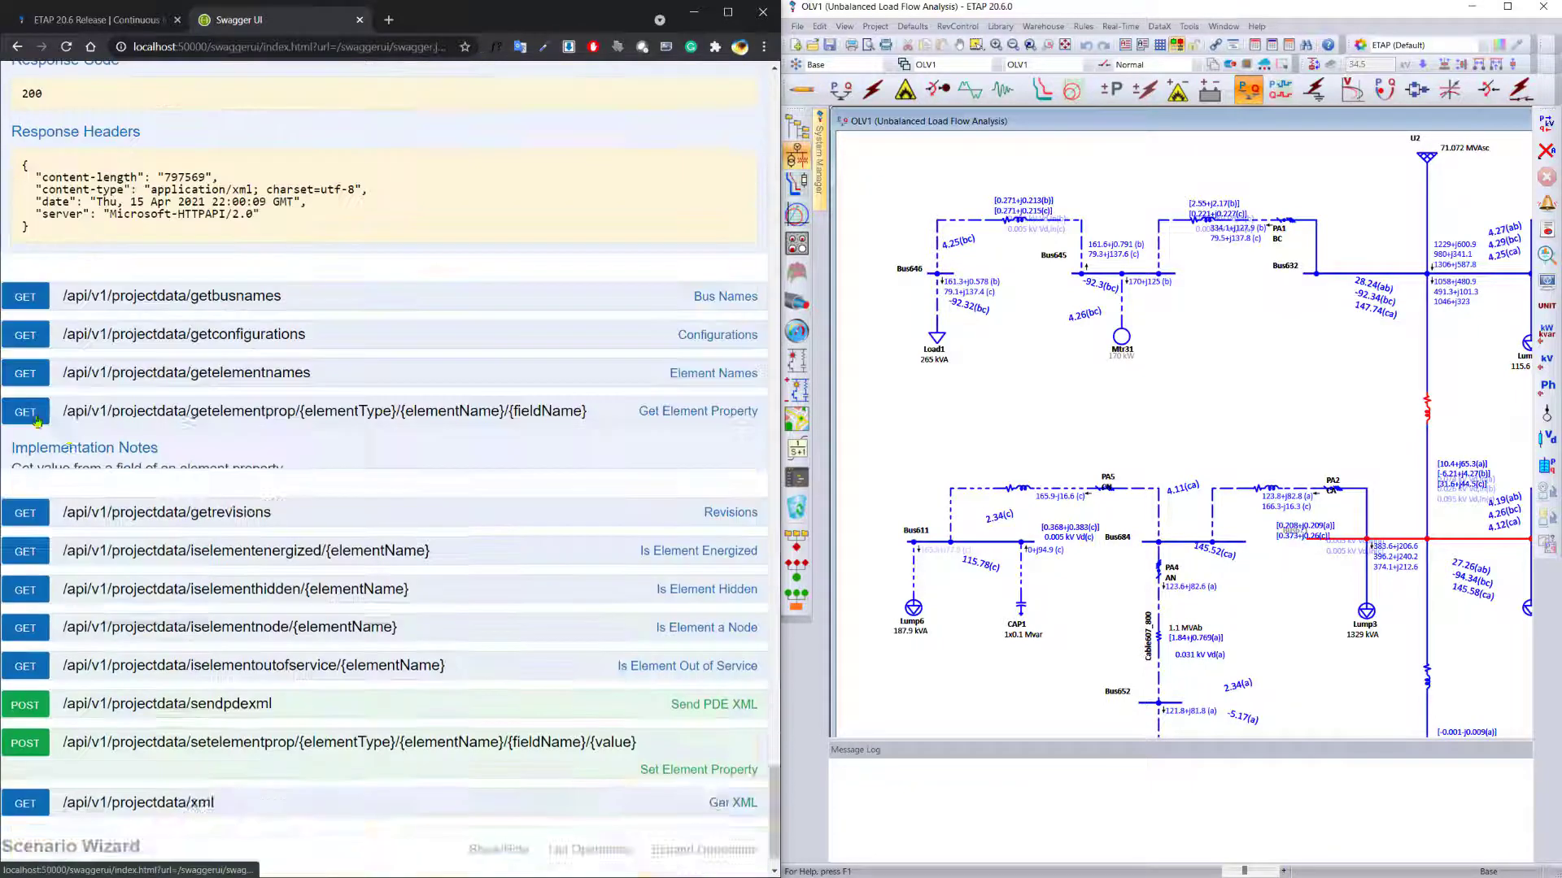
Step: Fill getelementprop with element type XFORM2W and element name T2
{"action": "scroll", "coordinate": [259, 553], "scroll_direction": "down", "scroll_amount": 2}
{"action": "left_click", "coordinate": [149, 543]}
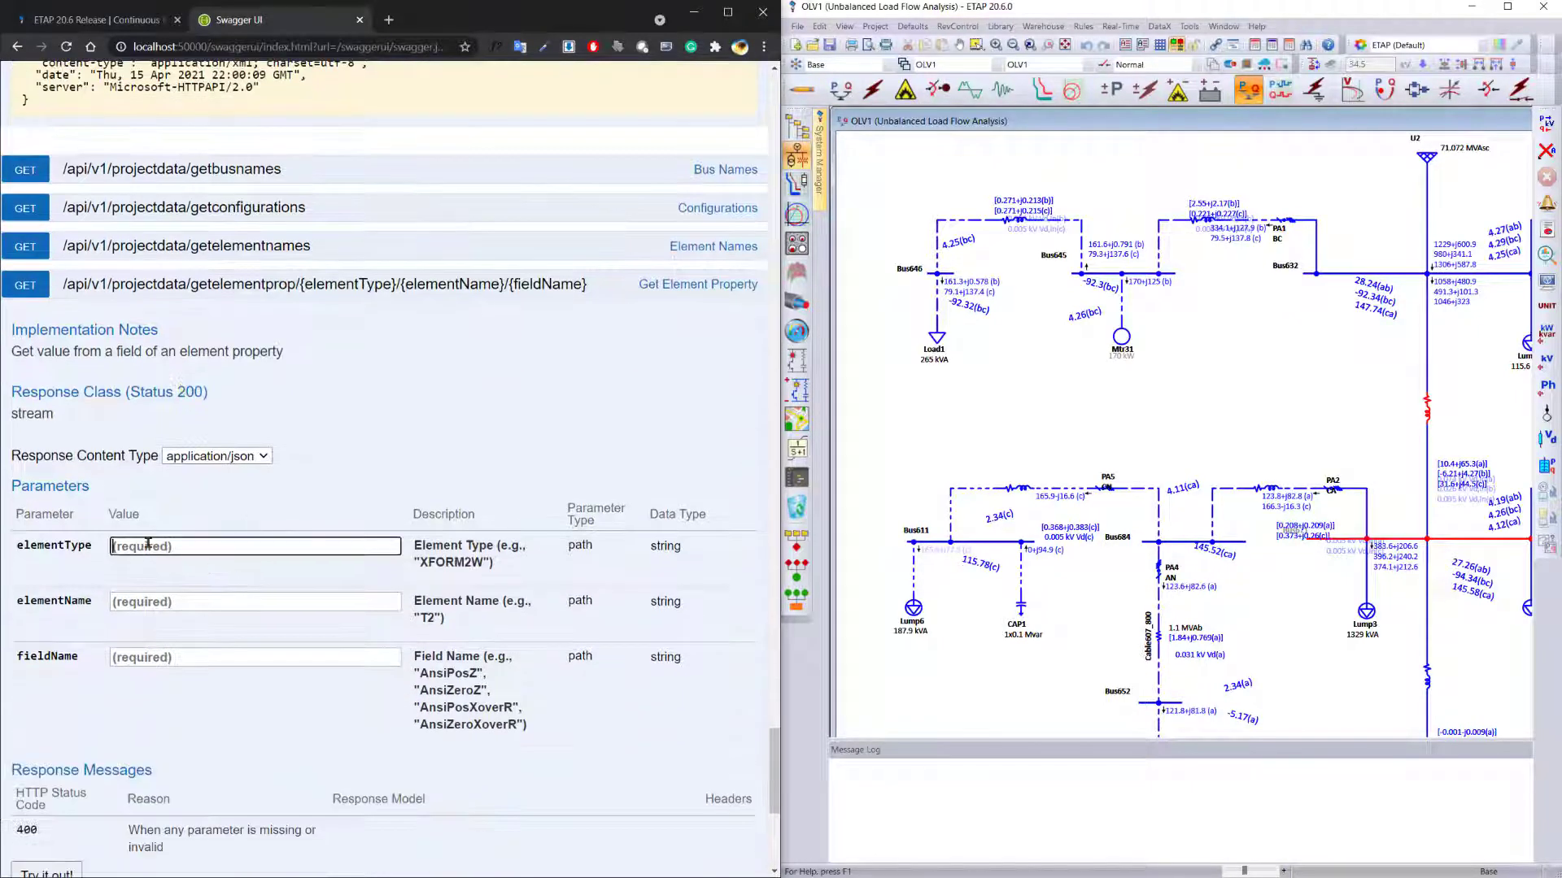
{"action": "left_click_drag", "start_coordinate": [418, 560], "coordinate": [483, 562]}
{"action": "key", "text": "ctrl+c"}
{"action": "left_click", "coordinate": [220, 543]}
{"action": "key", "text": "ctrl+v"}
{"action": "left_click", "coordinate": [220, 602]}
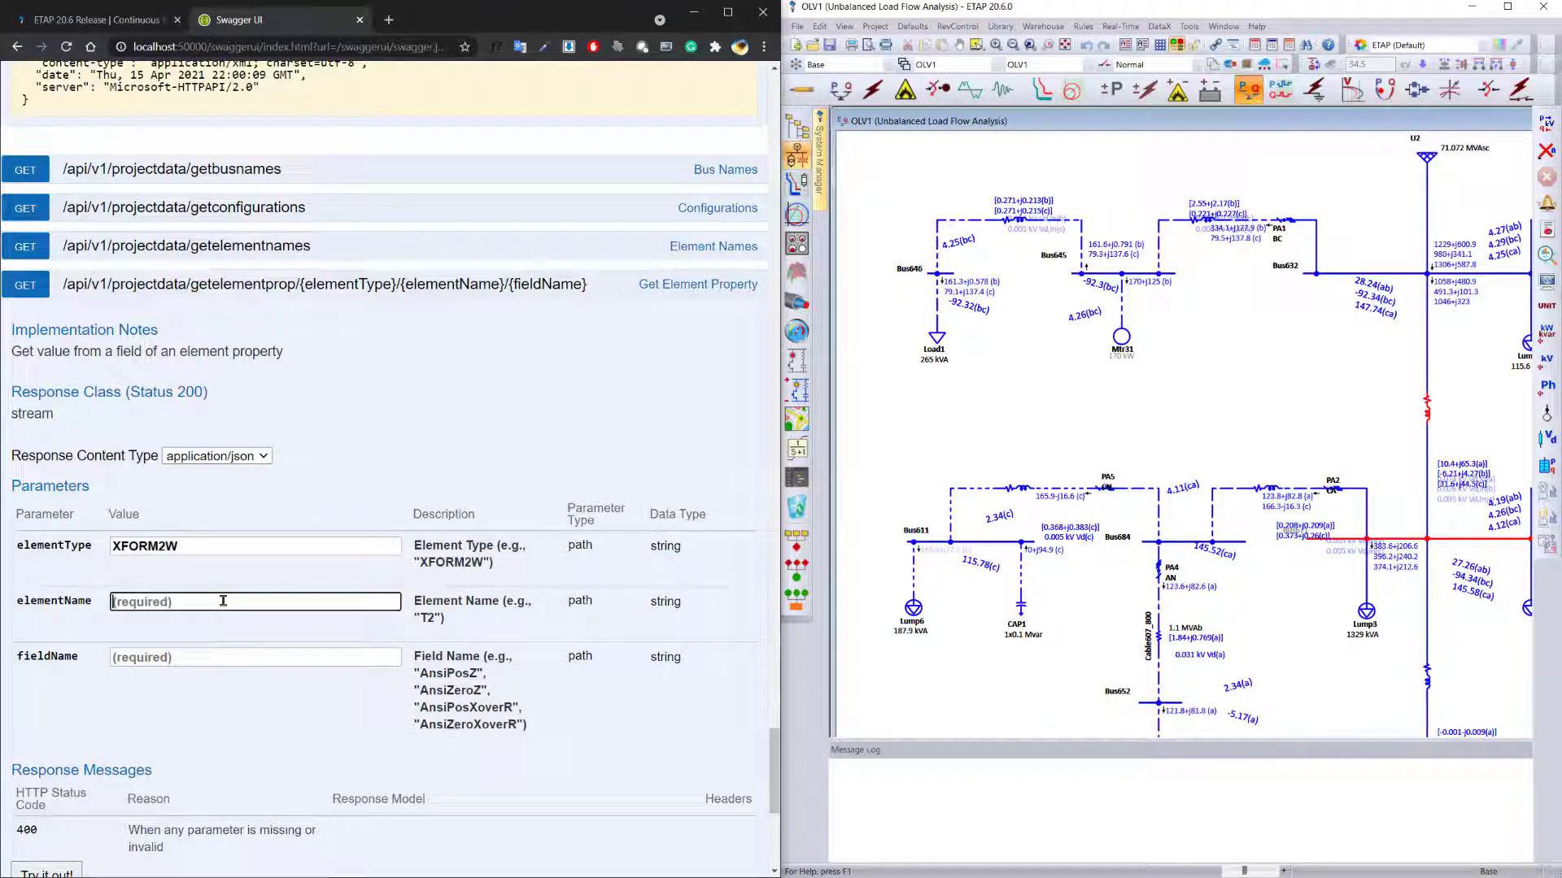
{"action": "type", "text": "T2"}
Step: Read T2's AnsiPosZ (2.280000) and open T2 in ETAP to compare its %Z
{"action": "left_click", "coordinate": [195, 657]}
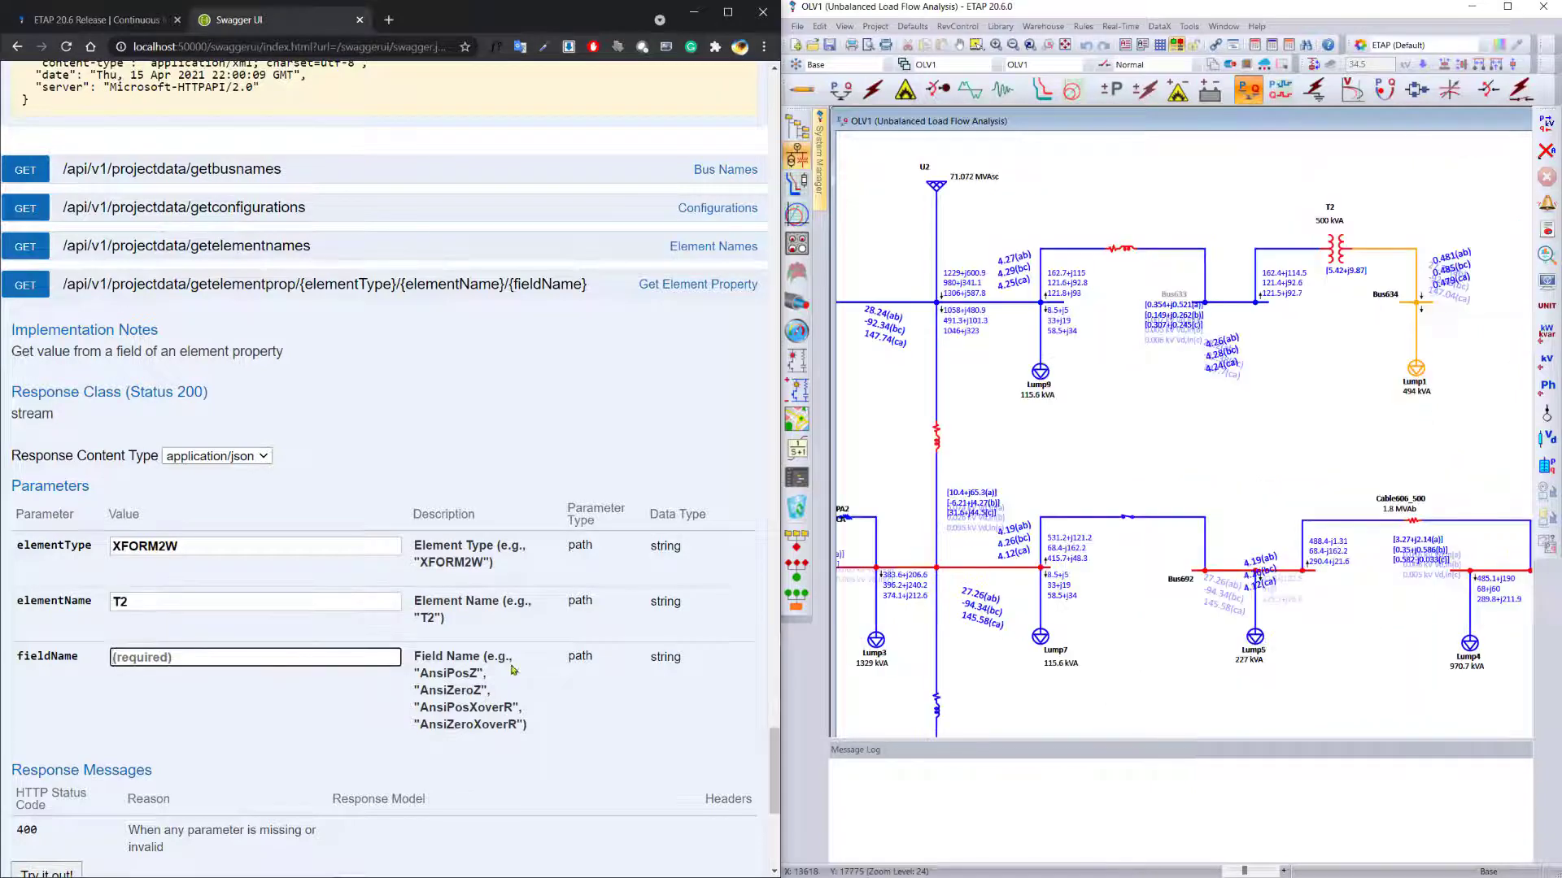
{"action": "left_click_drag", "start_coordinate": [420, 674], "coordinate": [477, 674]}
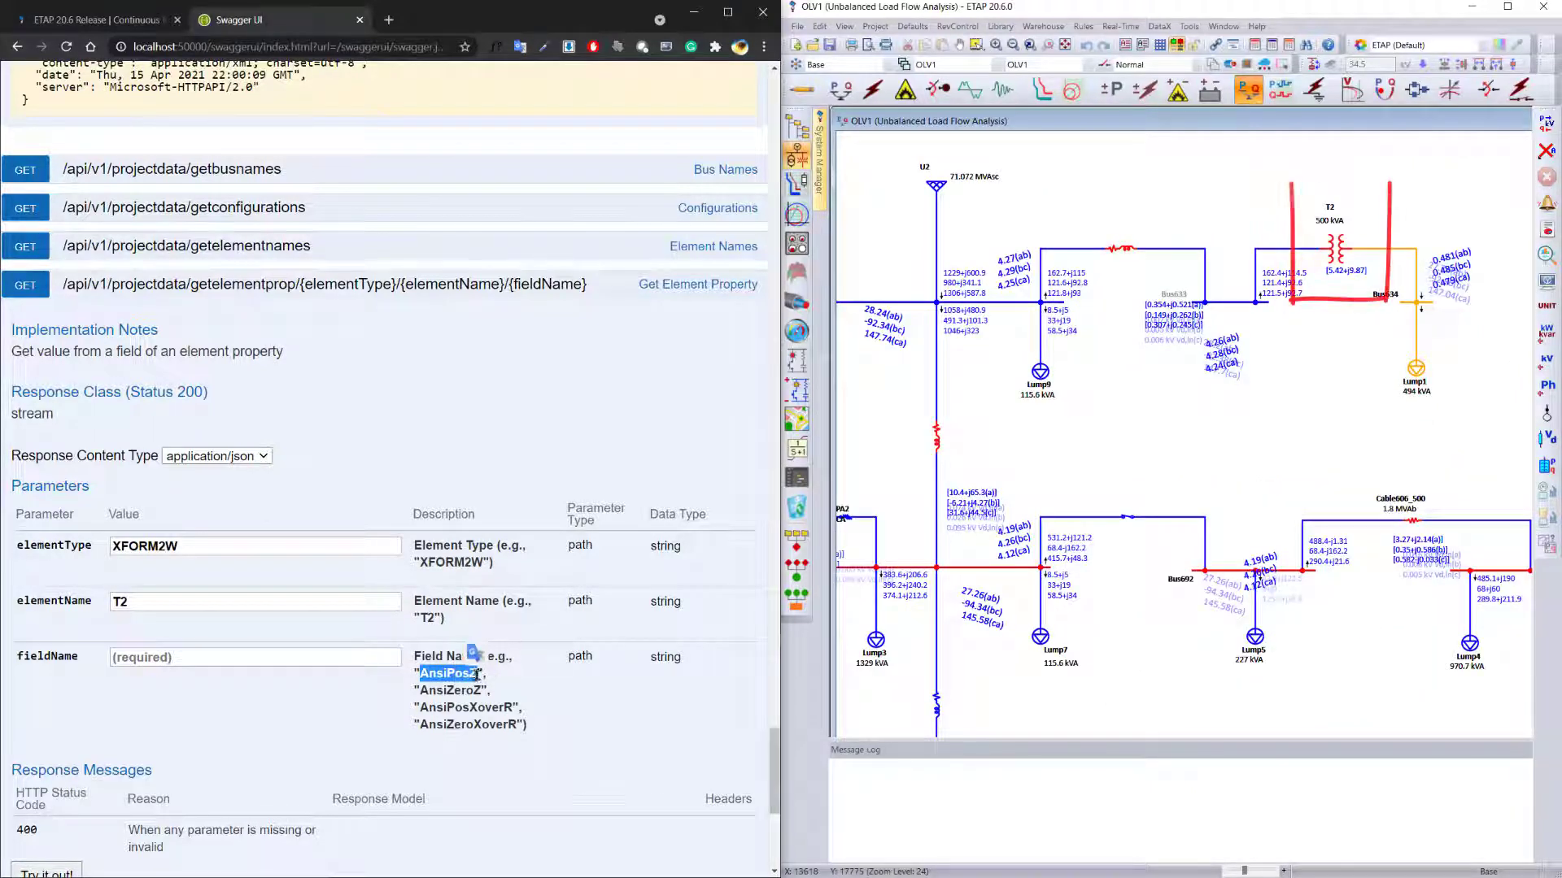
{"action": "key", "text": "ctrl+c"}
{"action": "left_click", "coordinate": [188, 661]}
{"action": "key", "text": "ctrl+v"}
{"action": "scroll", "coordinate": [284, 705], "scroll_direction": "down", "scroll_amount": 2}
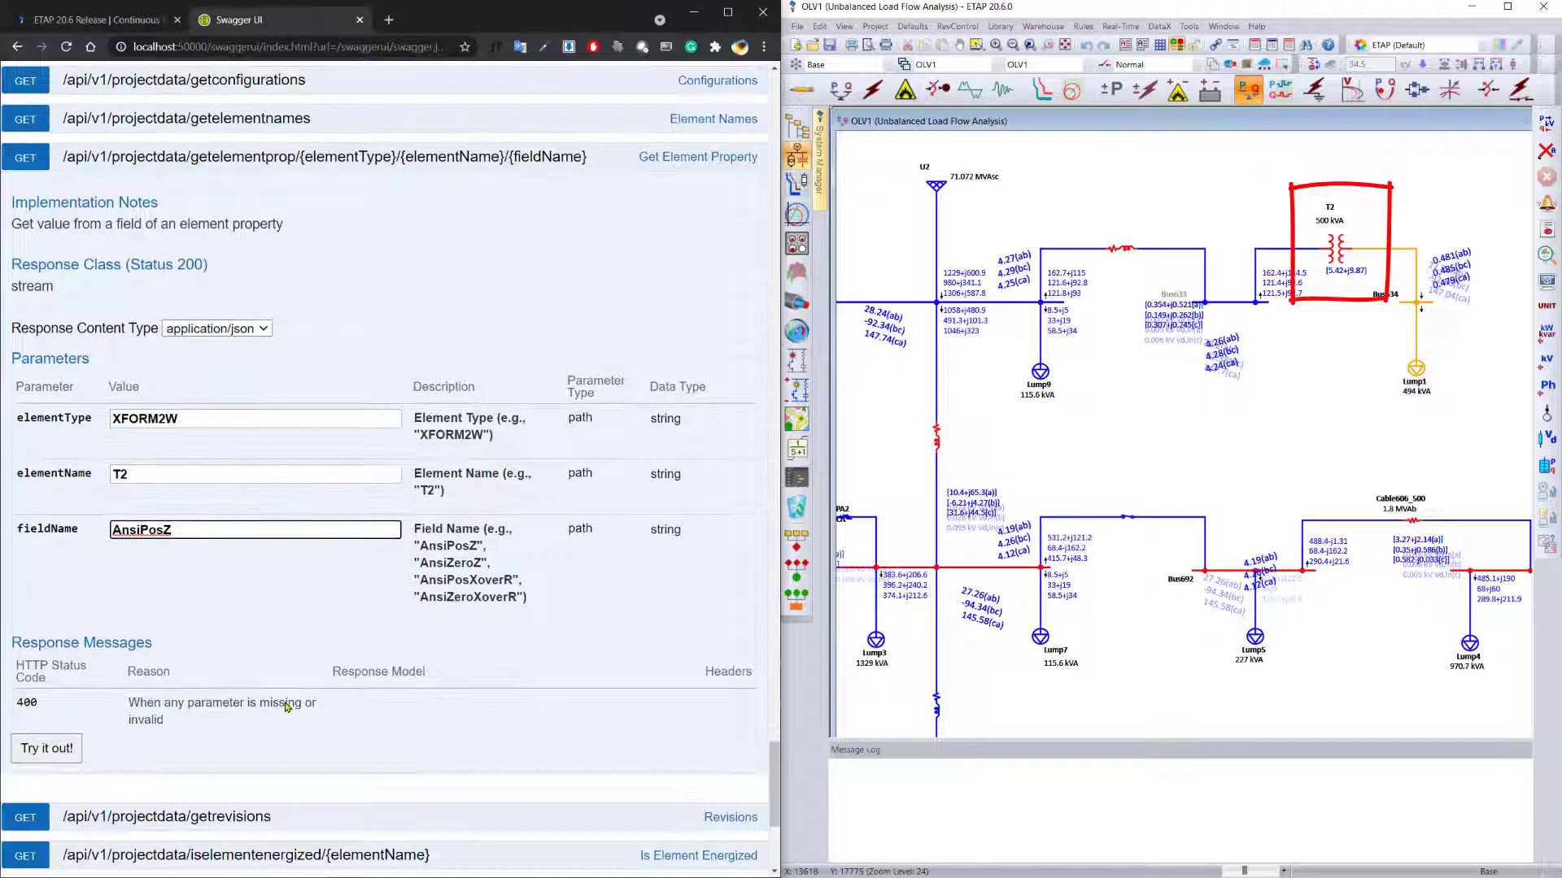
{"action": "left_click", "coordinate": [46, 748]}
{"action": "scroll", "coordinate": [153, 660], "scroll_direction": "down", "scroll_amount": 5}
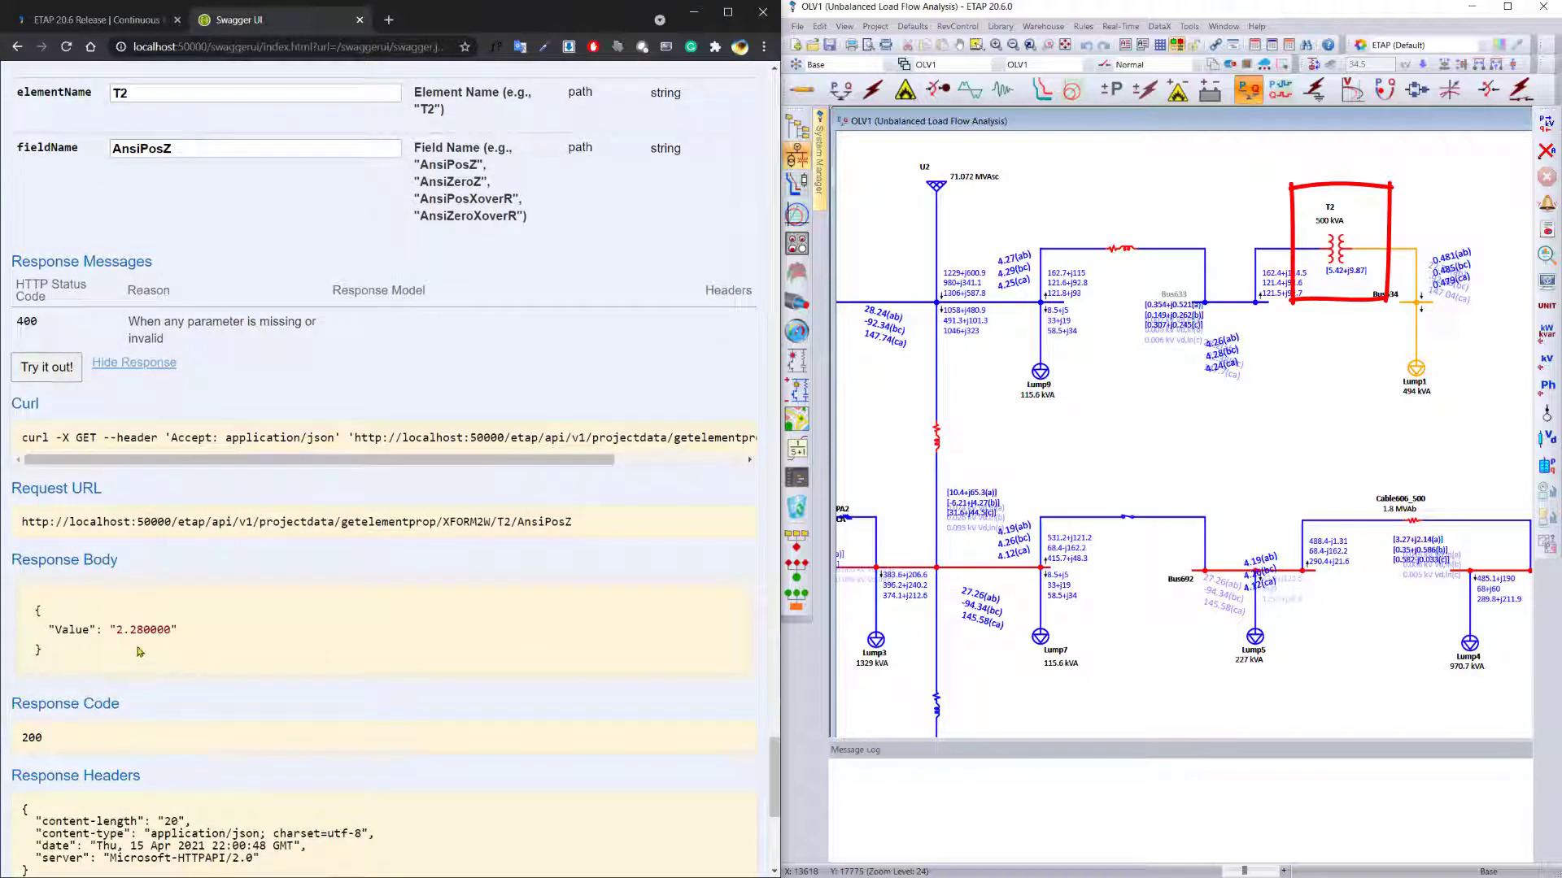
{"action": "double_click", "coordinate": [1341, 256]}
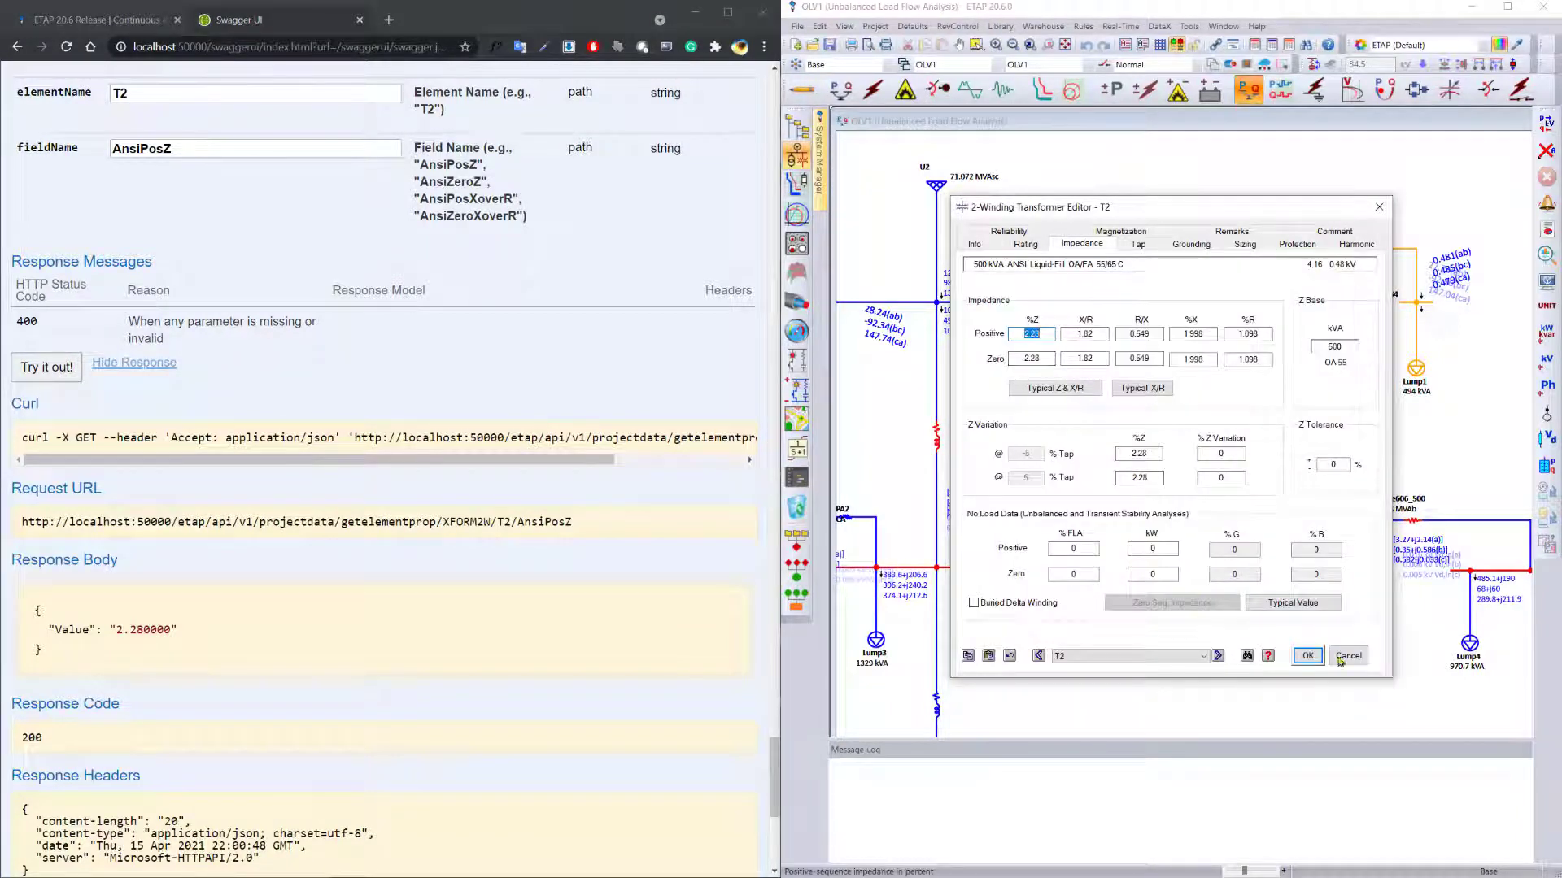
Step: Close T2's editor unchanged and enter XFORM2W in the setelementprop form
{"action": "left_click", "coordinate": [1347, 656]}
{"action": "scroll", "coordinate": [77, 712], "scroll_direction": "down", "scroll_amount": 6}
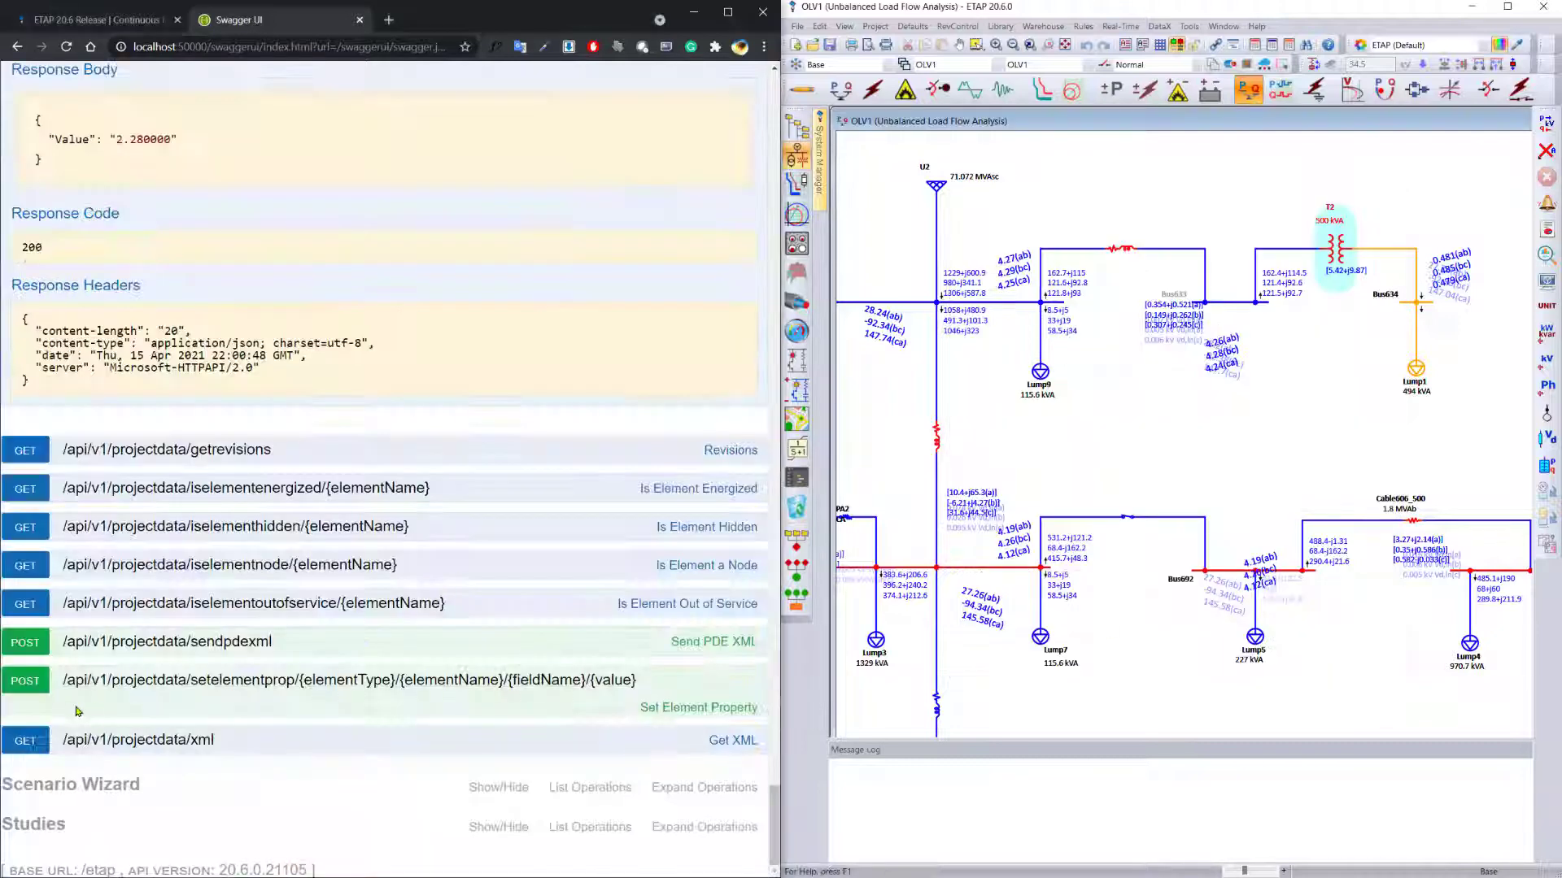
{"action": "left_click", "coordinate": [77, 712]}
{"action": "scroll", "coordinate": [300, 533], "scroll_direction": "down", "scroll_amount": 6}
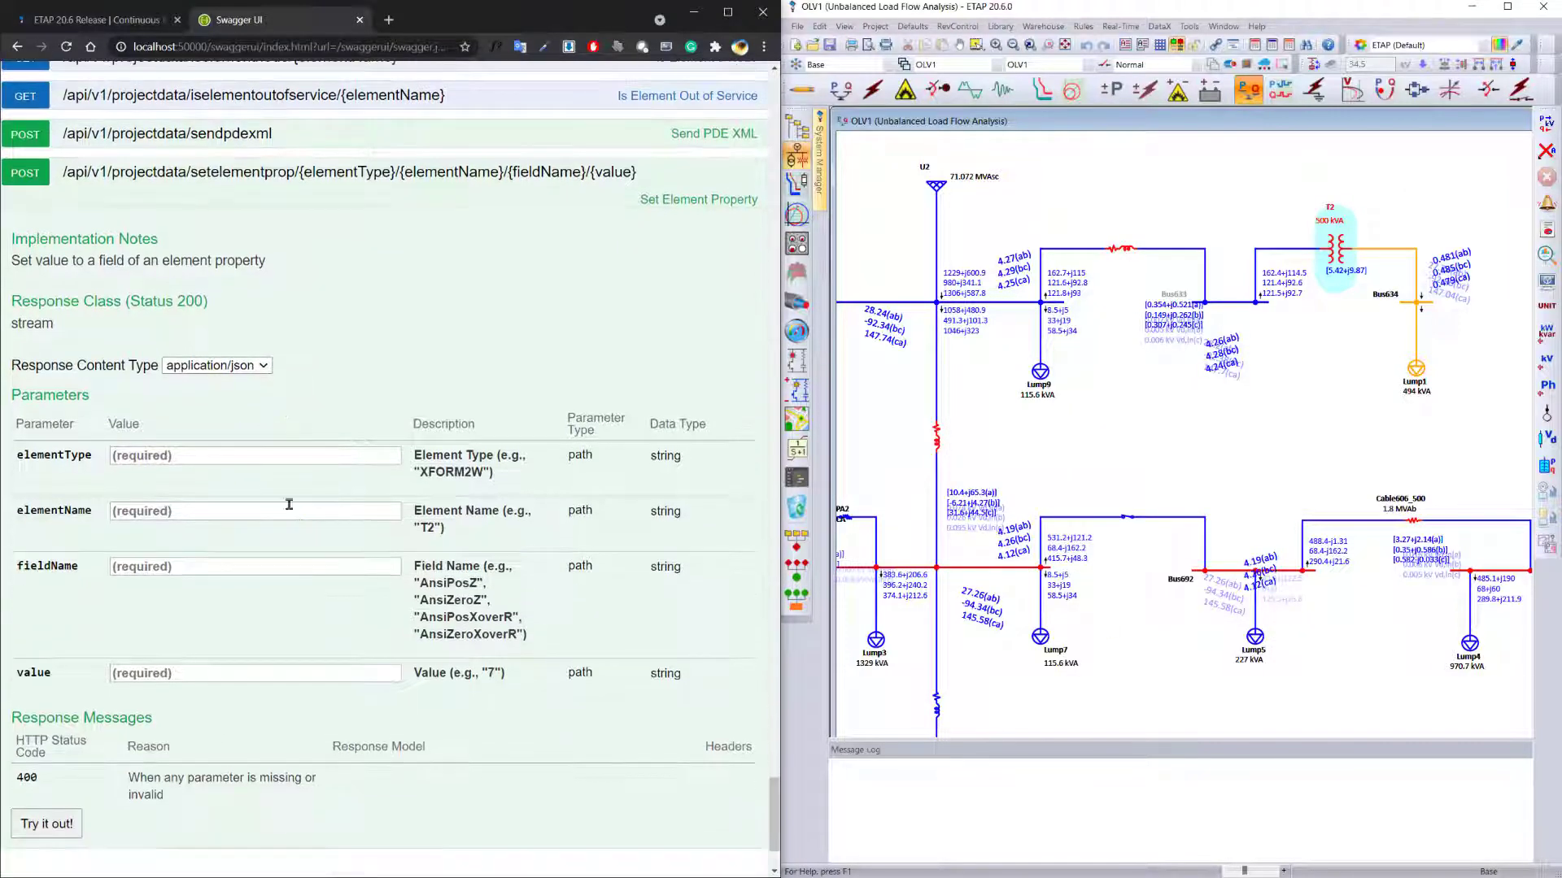
{"action": "left_click", "coordinate": [231, 457]}
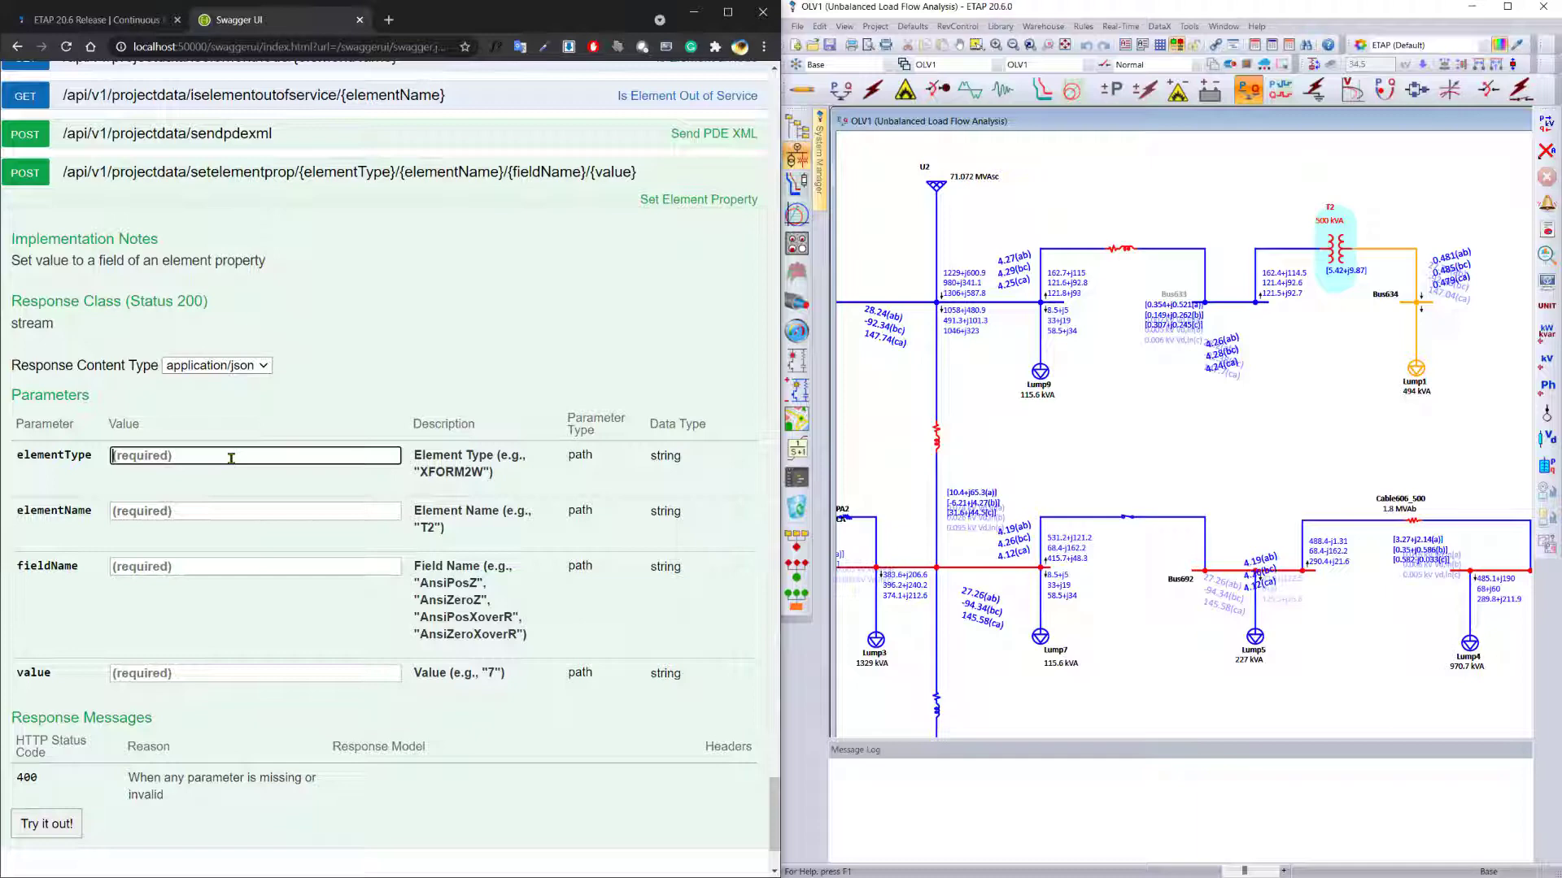
{"action": "type", "text": "XFORM2W"}
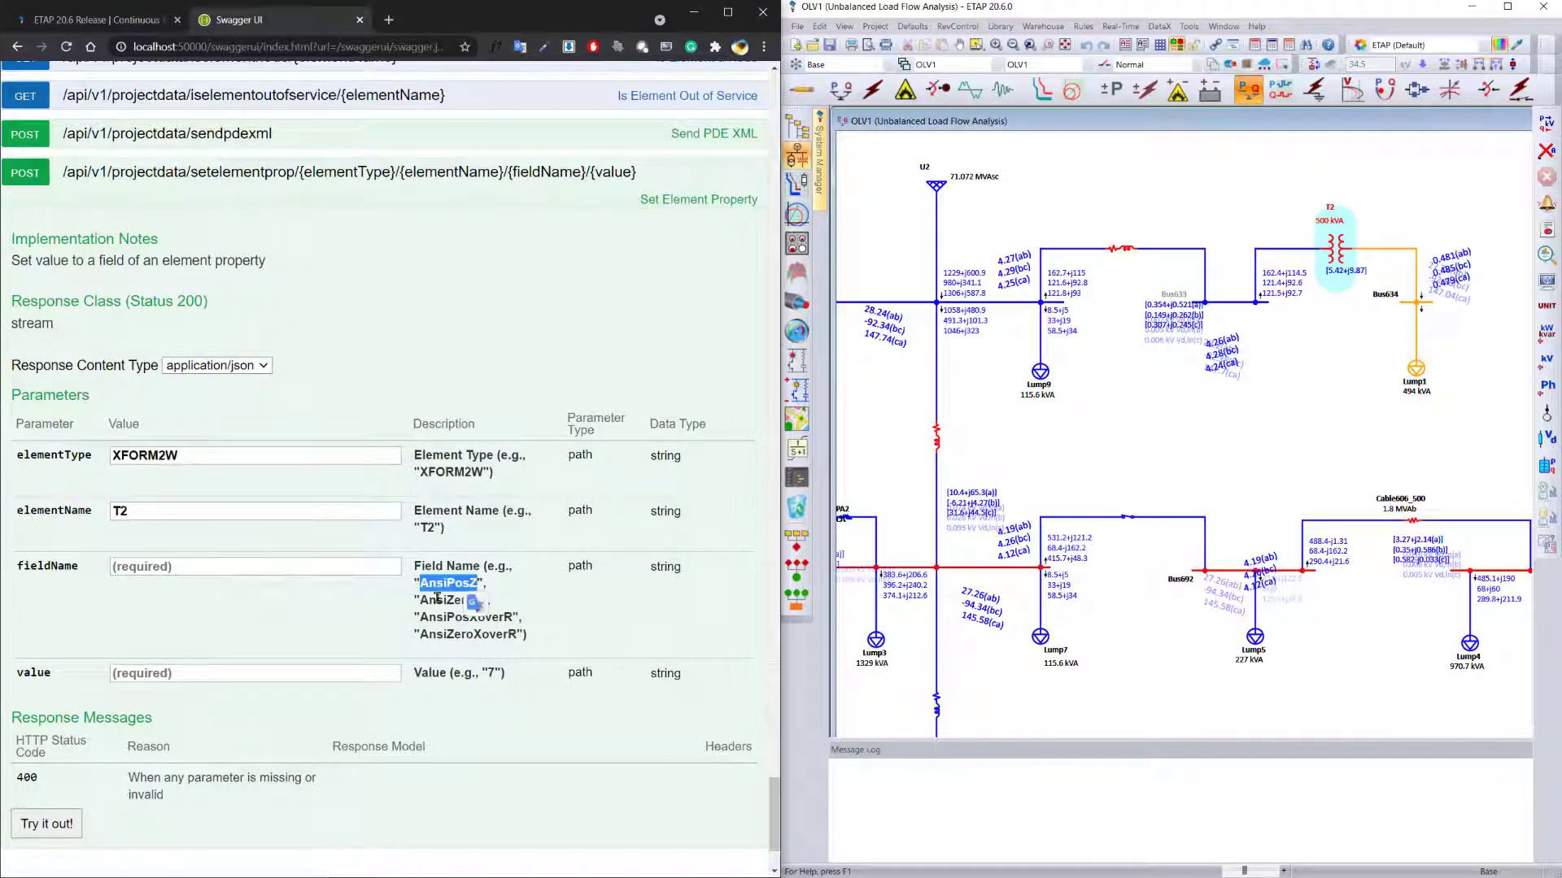
Step: Set T2's AnsiPosZ to 7.5, getting True, then reopen T2 in ETAP
{"action": "left_click", "coordinate": [207, 562]}
{"action": "key", "text": "ctrl+v"}
{"action": "left_click", "coordinate": [224, 668]}
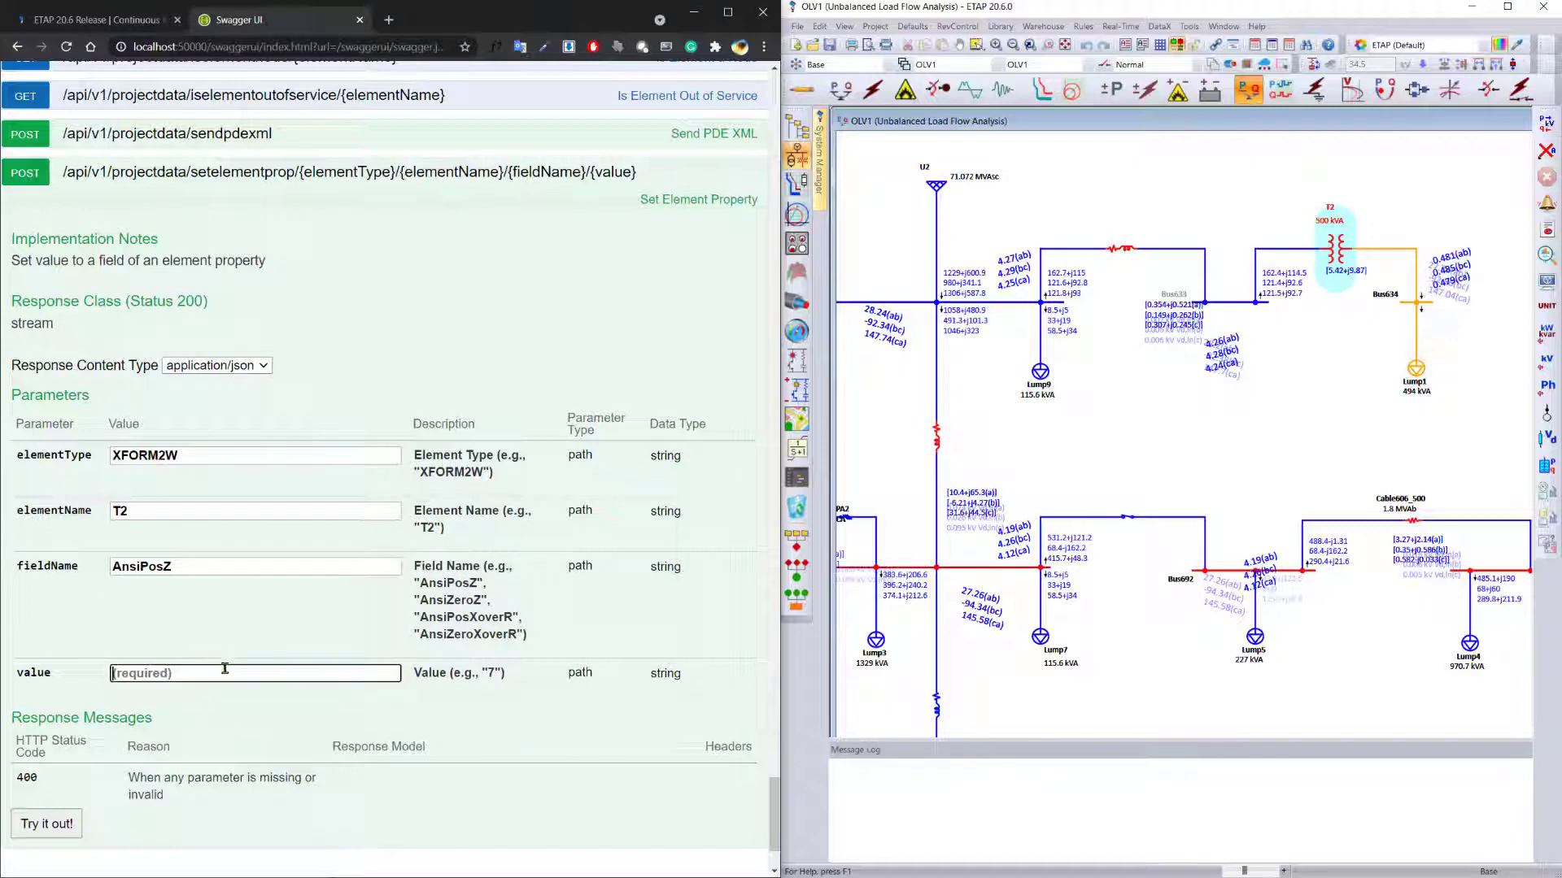
{"action": "type", "text": "7.5"}
{"action": "left_click", "coordinate": [46, 824]}
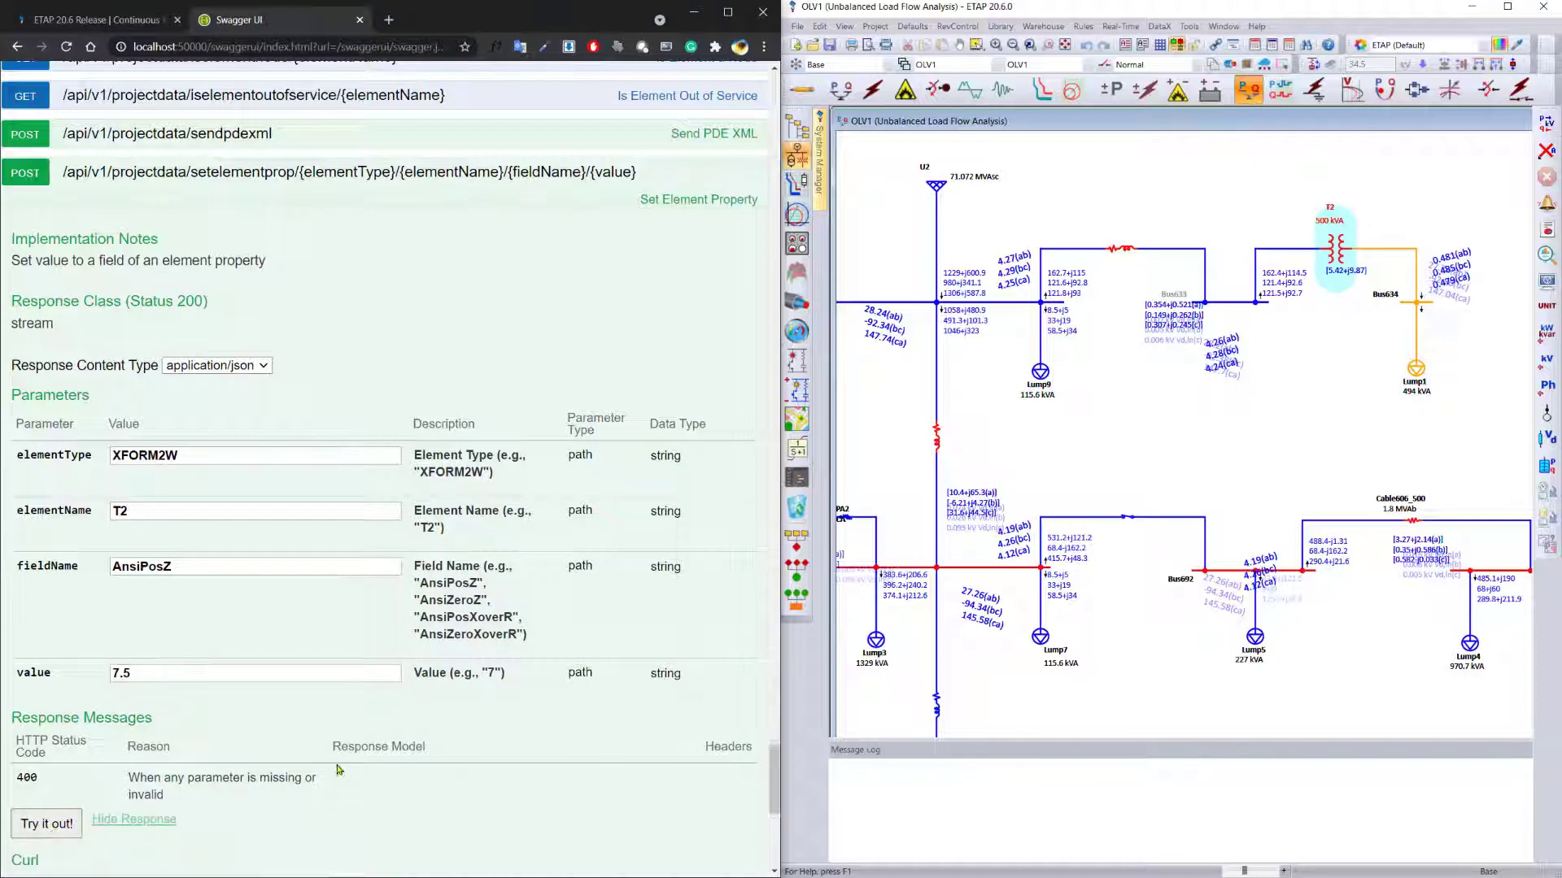
{"action": "scroll", "coordinate": [332, 671], "scroll_direction": "down", "scroll_amount": 5}
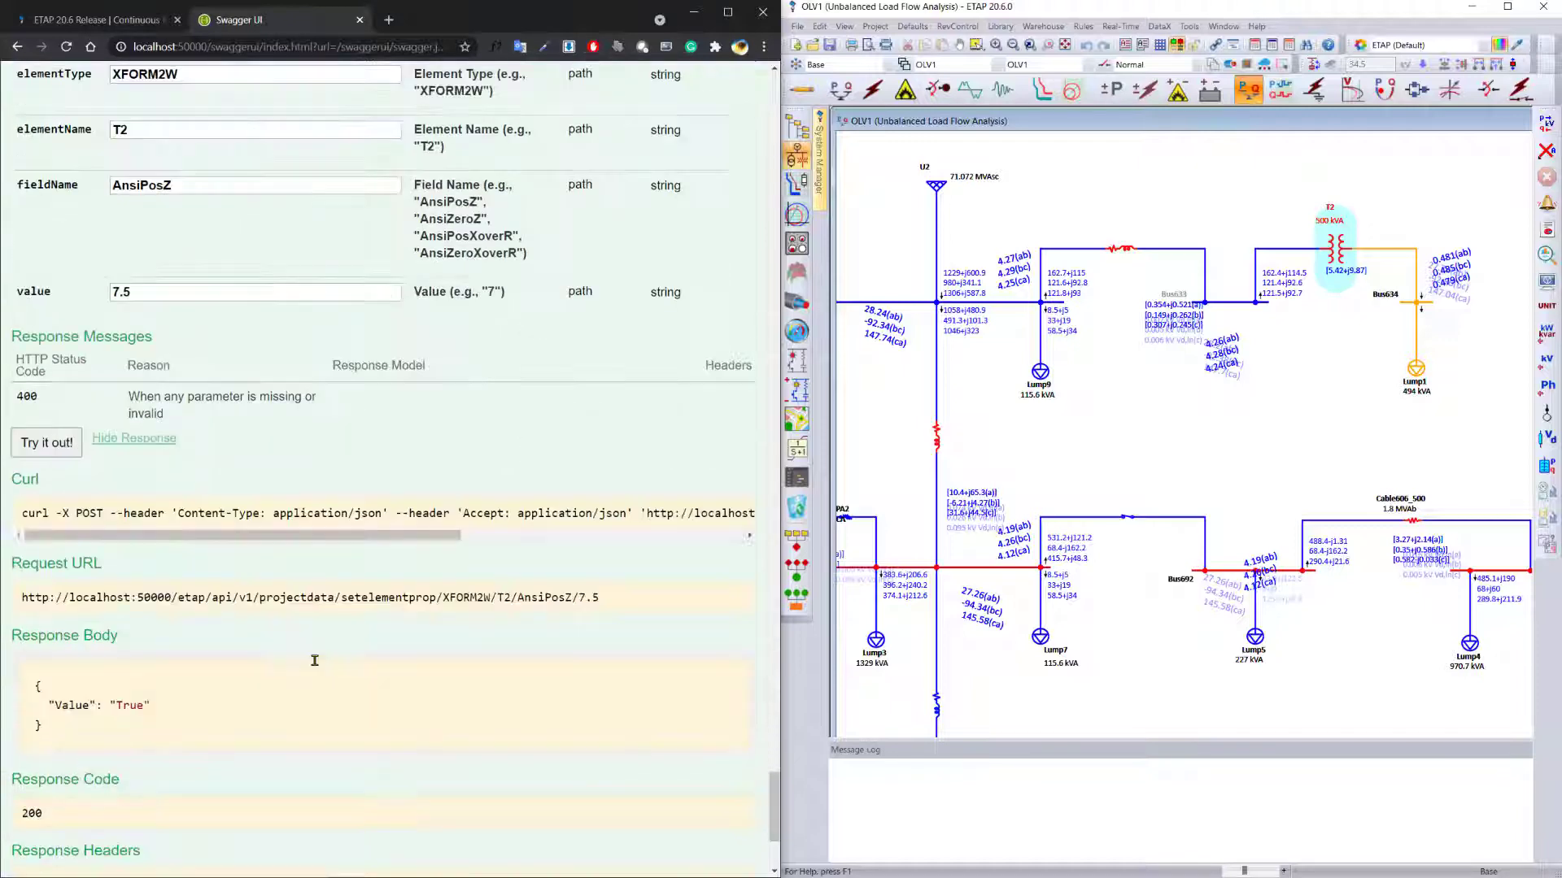
{"action": "double_click", "coordinate": [1335, 244]}
Step: Confirm T2's positive %Z reads 7.5 on the Impedance page and accept with OK
{"action": "left_click", "coordinate": [1081, 244]}
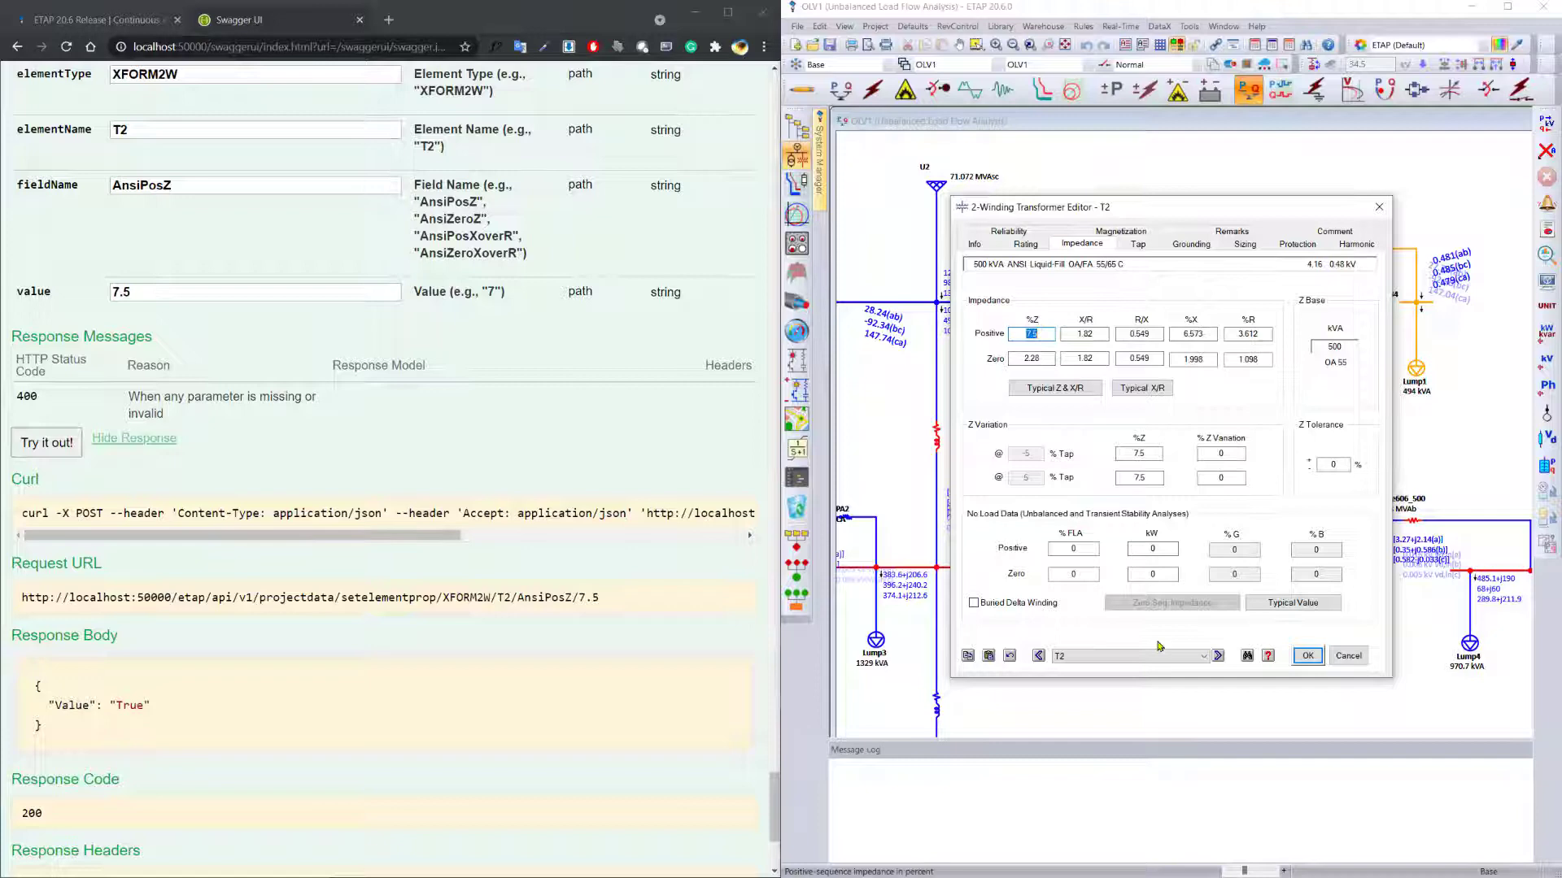
{"action": "left_click", "coordinate": [1305, 657]}
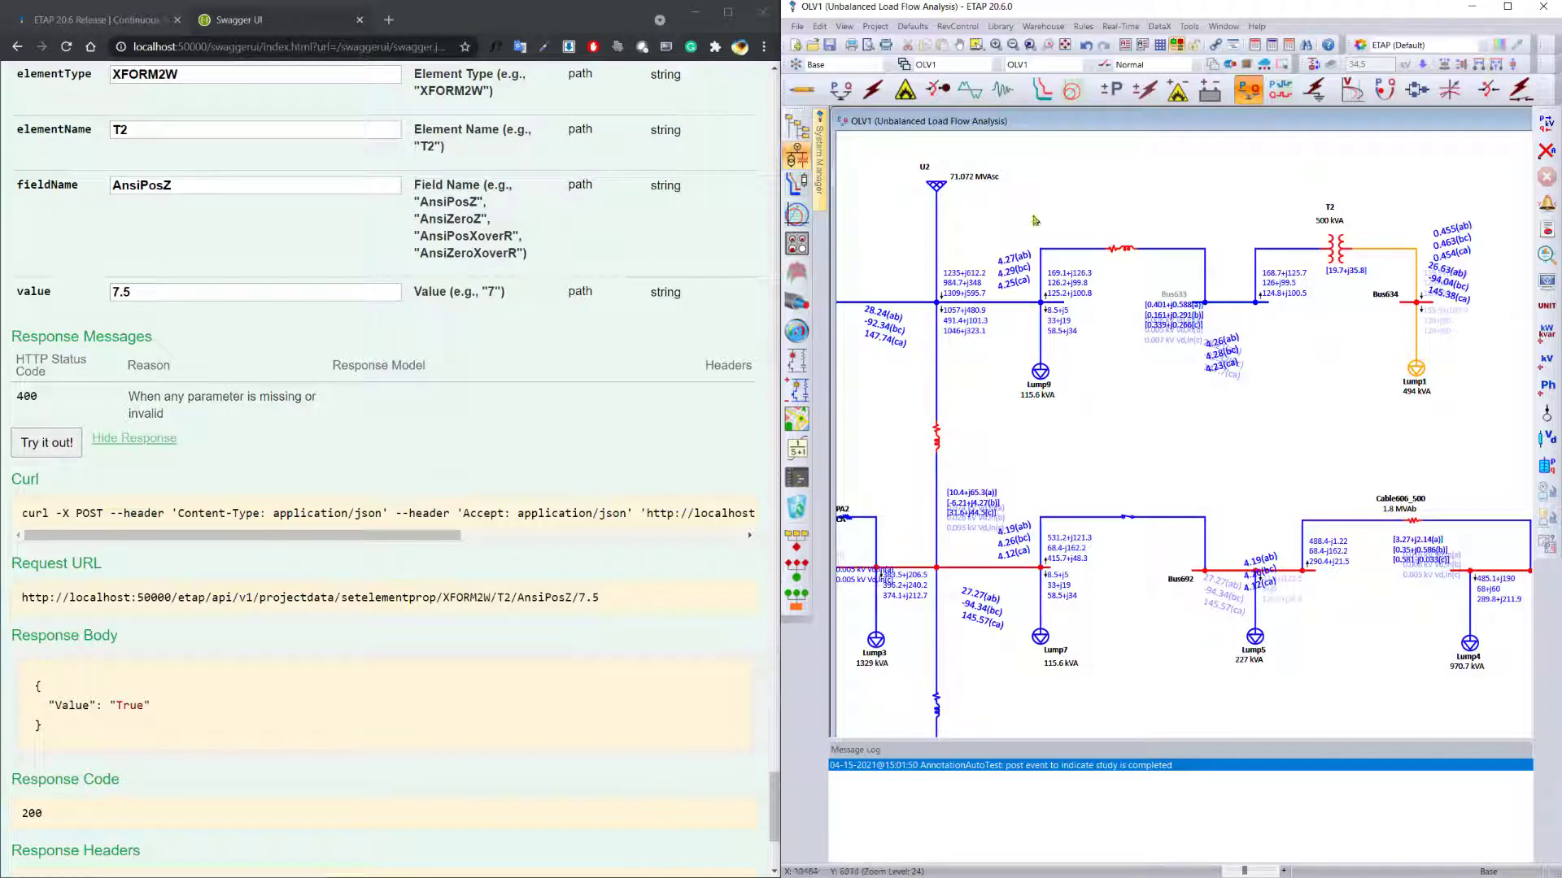
Step: Enter element type XFORM3W and name T10 in the createelementinold form
{"action": "scroll", "coordinate": [537, 447], "scroll_direction": "down", "scroll_amount": 6}
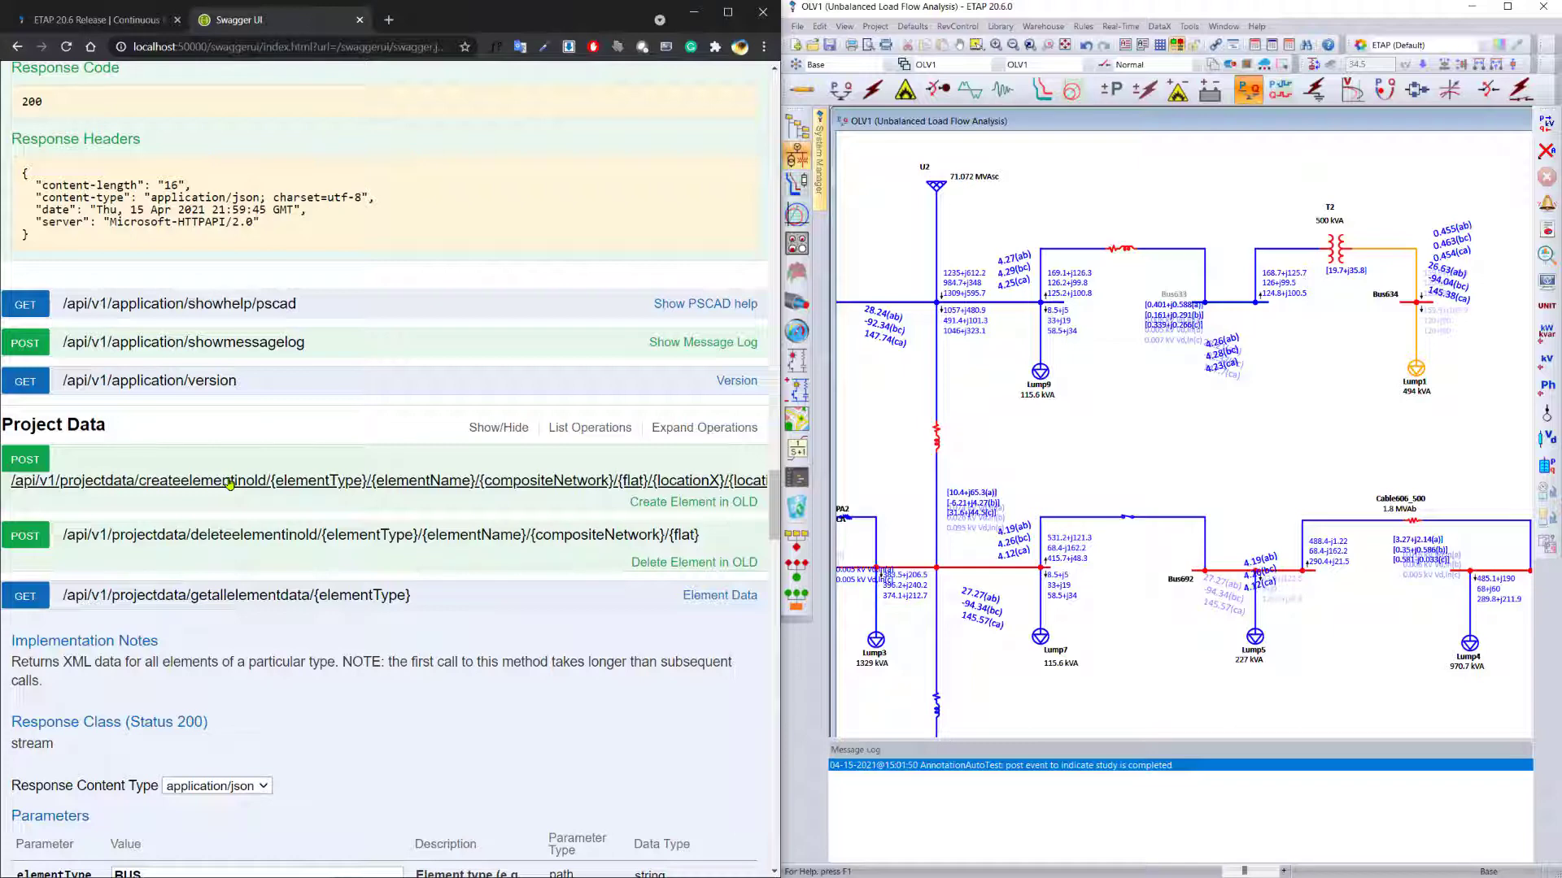
{"action": "left_click", "coordinate": [230, 485]}
{"action": "scroll", "coordinate": [219, 406], "scroll_direction": "down", "scroll_amount": 5}
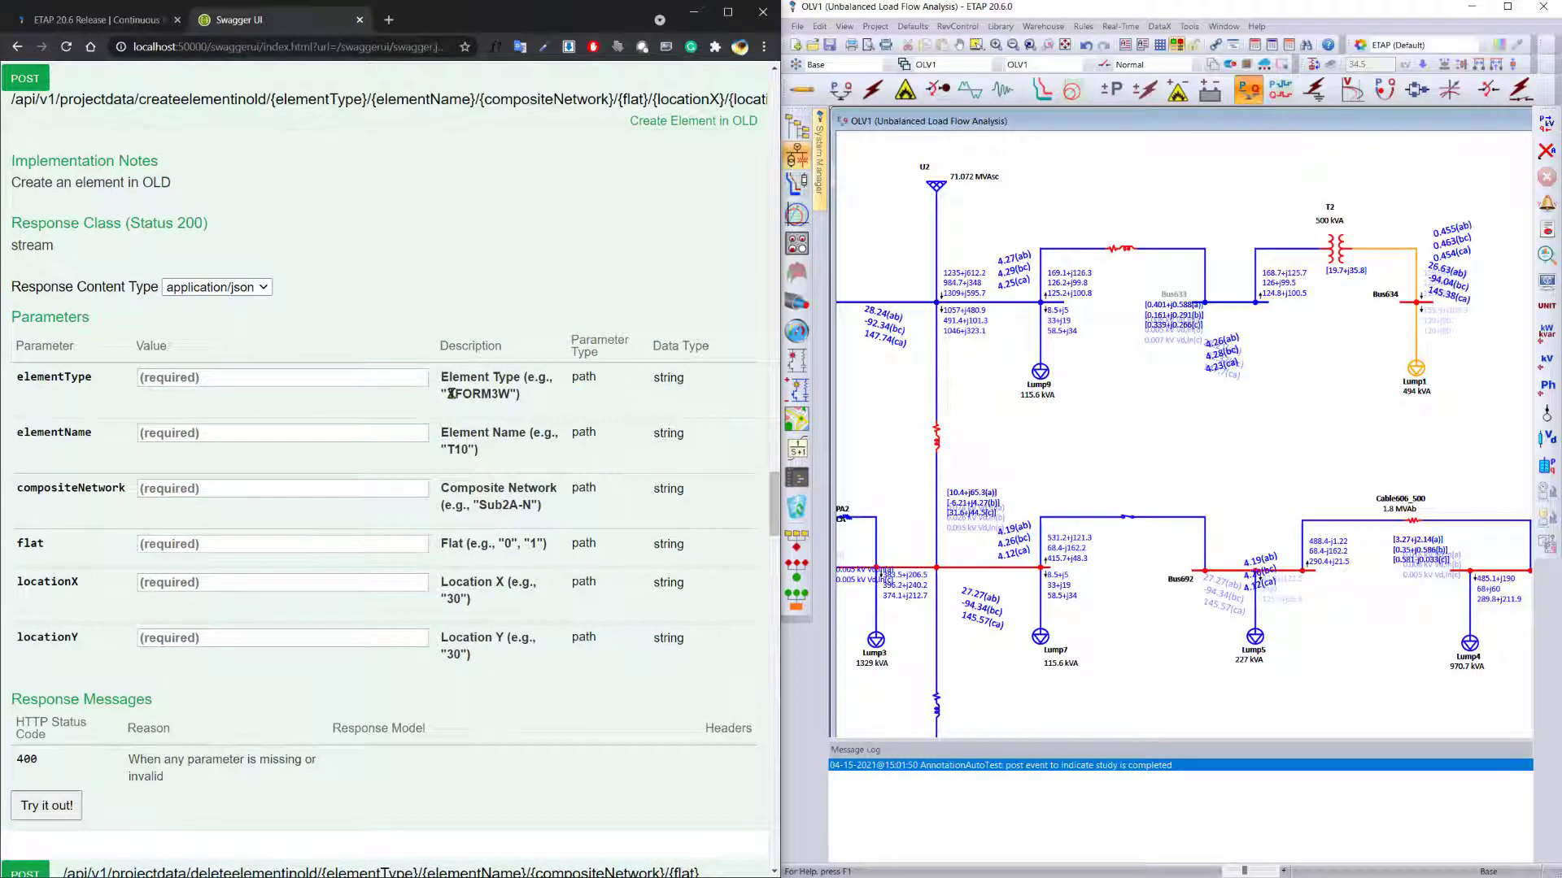
{"action": "left_click_drag", "start_coordinate": [452, 394], "coordinate": [510, 395]}
{"action": "key", "text": "ctrl+c"}
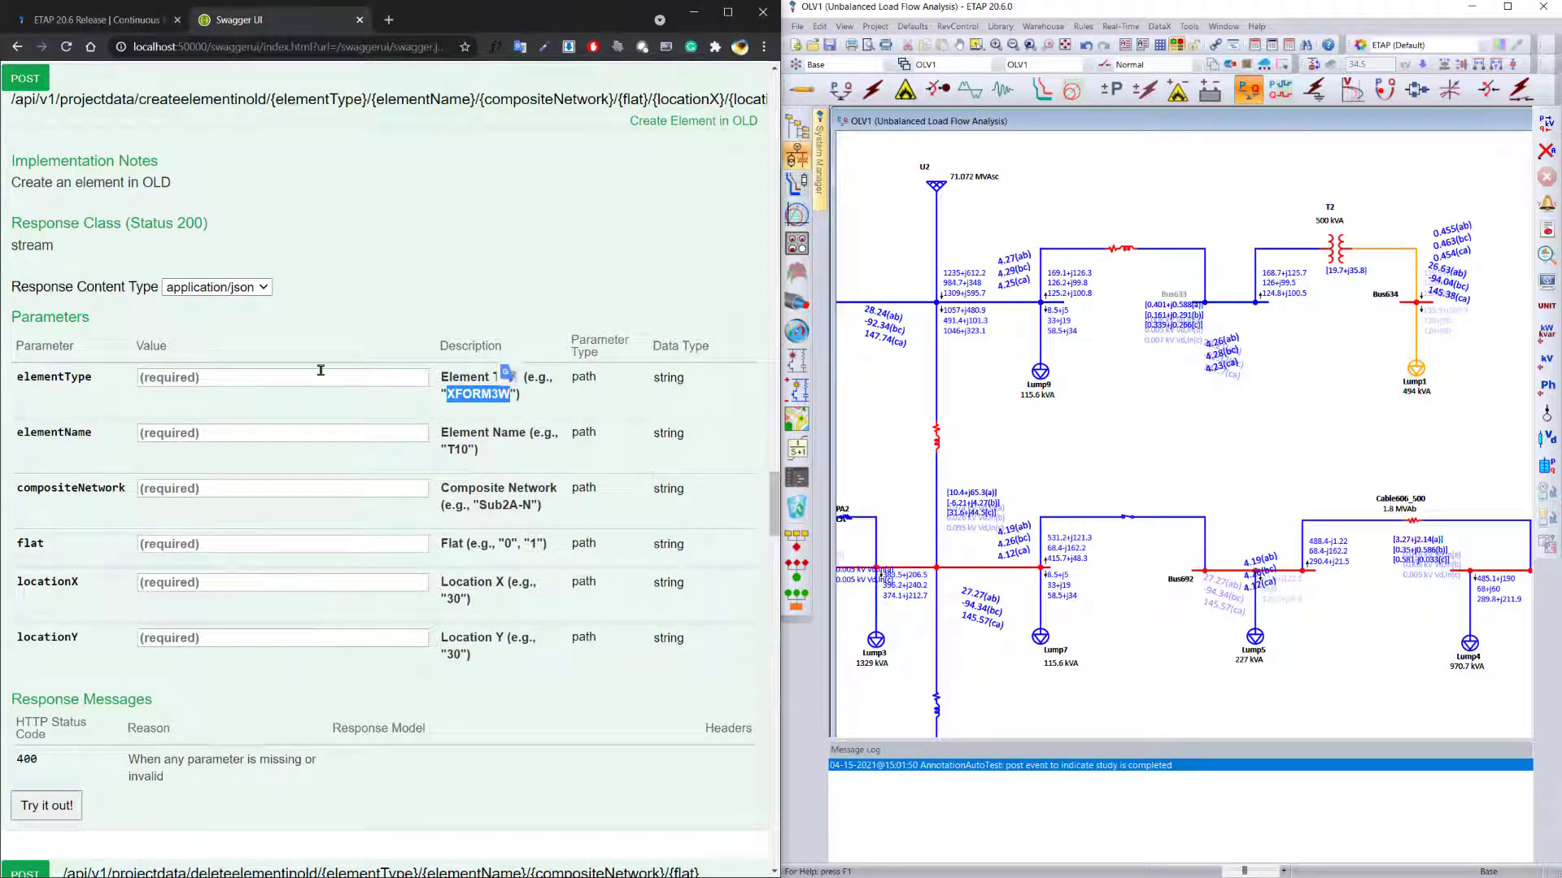
{"action": "left_click", "coordinate": [320, 376]}
{"action": "key", "text": "ctrl+v"}
{"action": "left_click", "coordinate": [332, 431]}
{"action": "type", "text": "T1"}
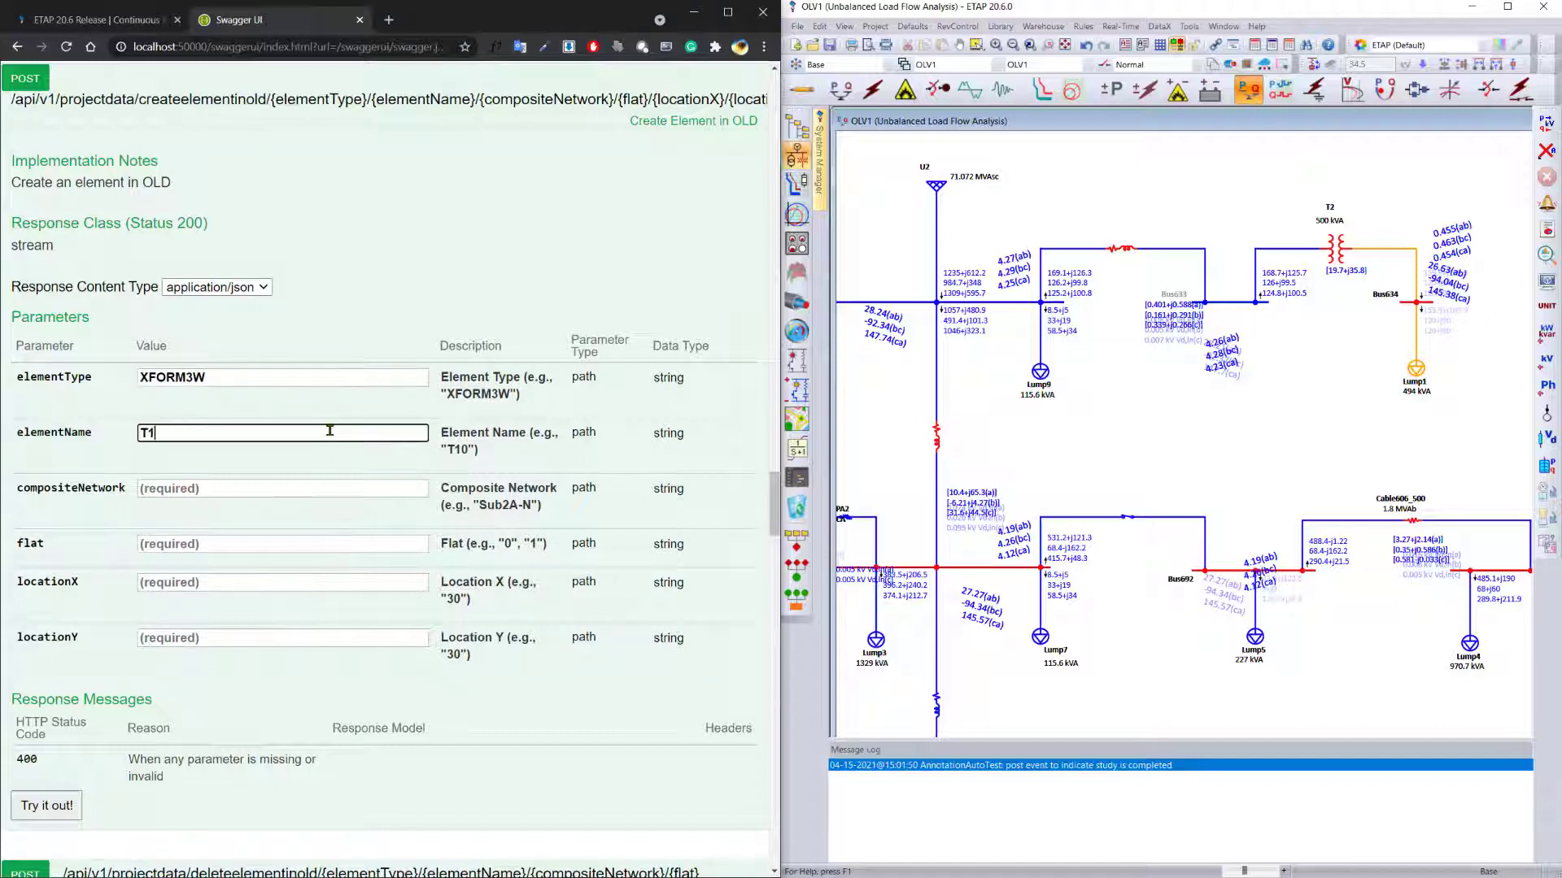
{"action": "type", "text": "0"}
Step: Place it in network Sub2A-N, flat 0, at X 30 and Y 50, and send
{"action": "left_click_drag", "start_coordinate": [478, 505], "coordinate": [534, 505]}
{"action": "key", "text": "ctrl+c"}
{"action": "left_click", "coordinate": [278, 481]}
{"action": "key", "text": "ctrl+v"}
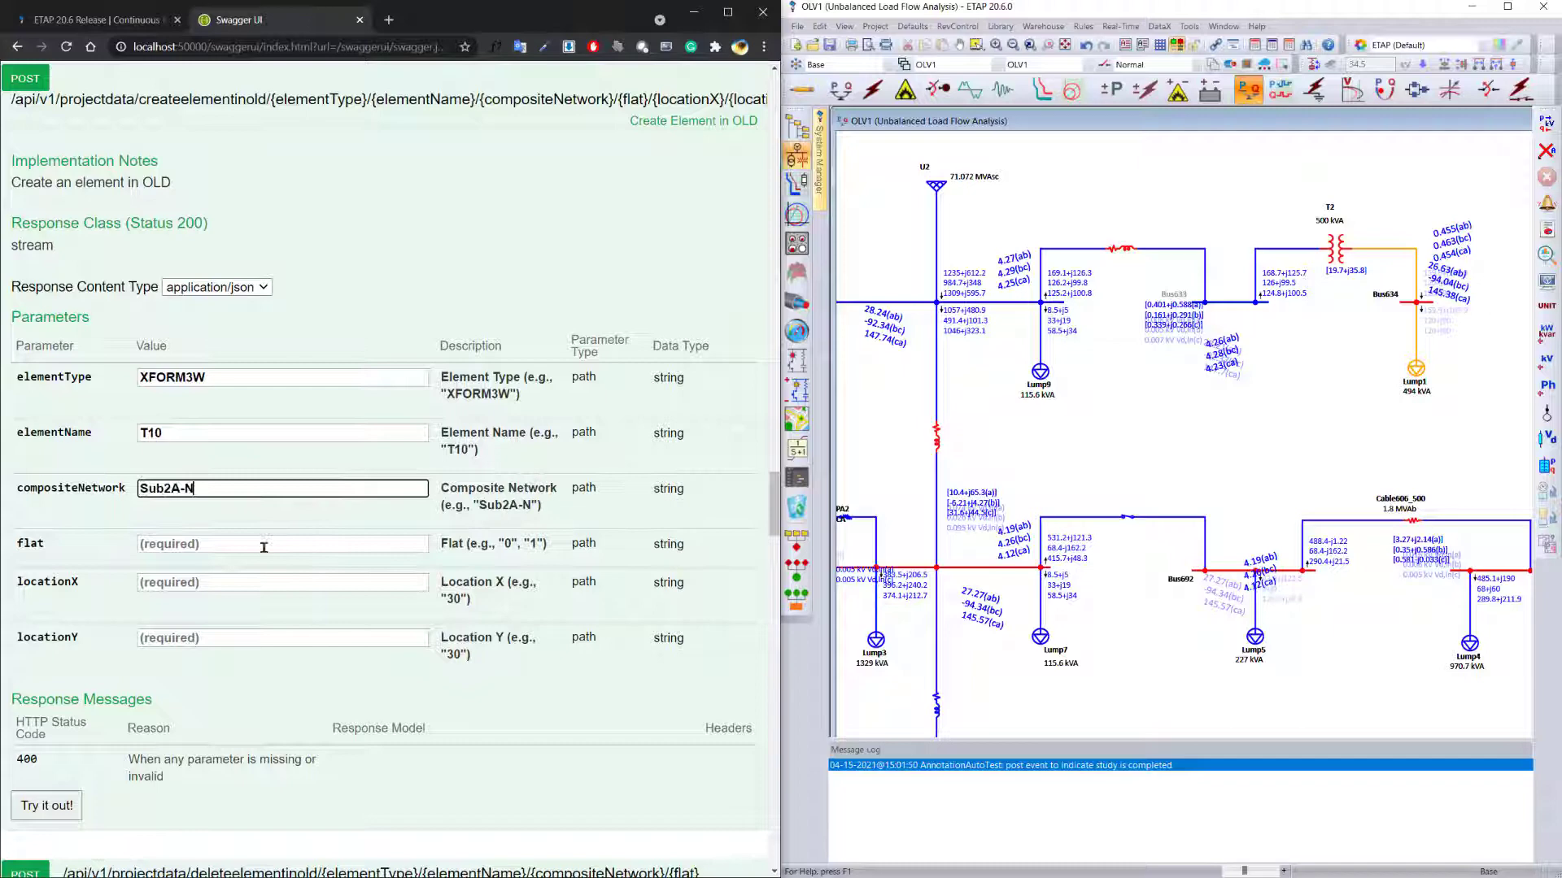
{"action": "left_click", "coordinate": [264, 546]}
{"action": "type", "text": "0"}
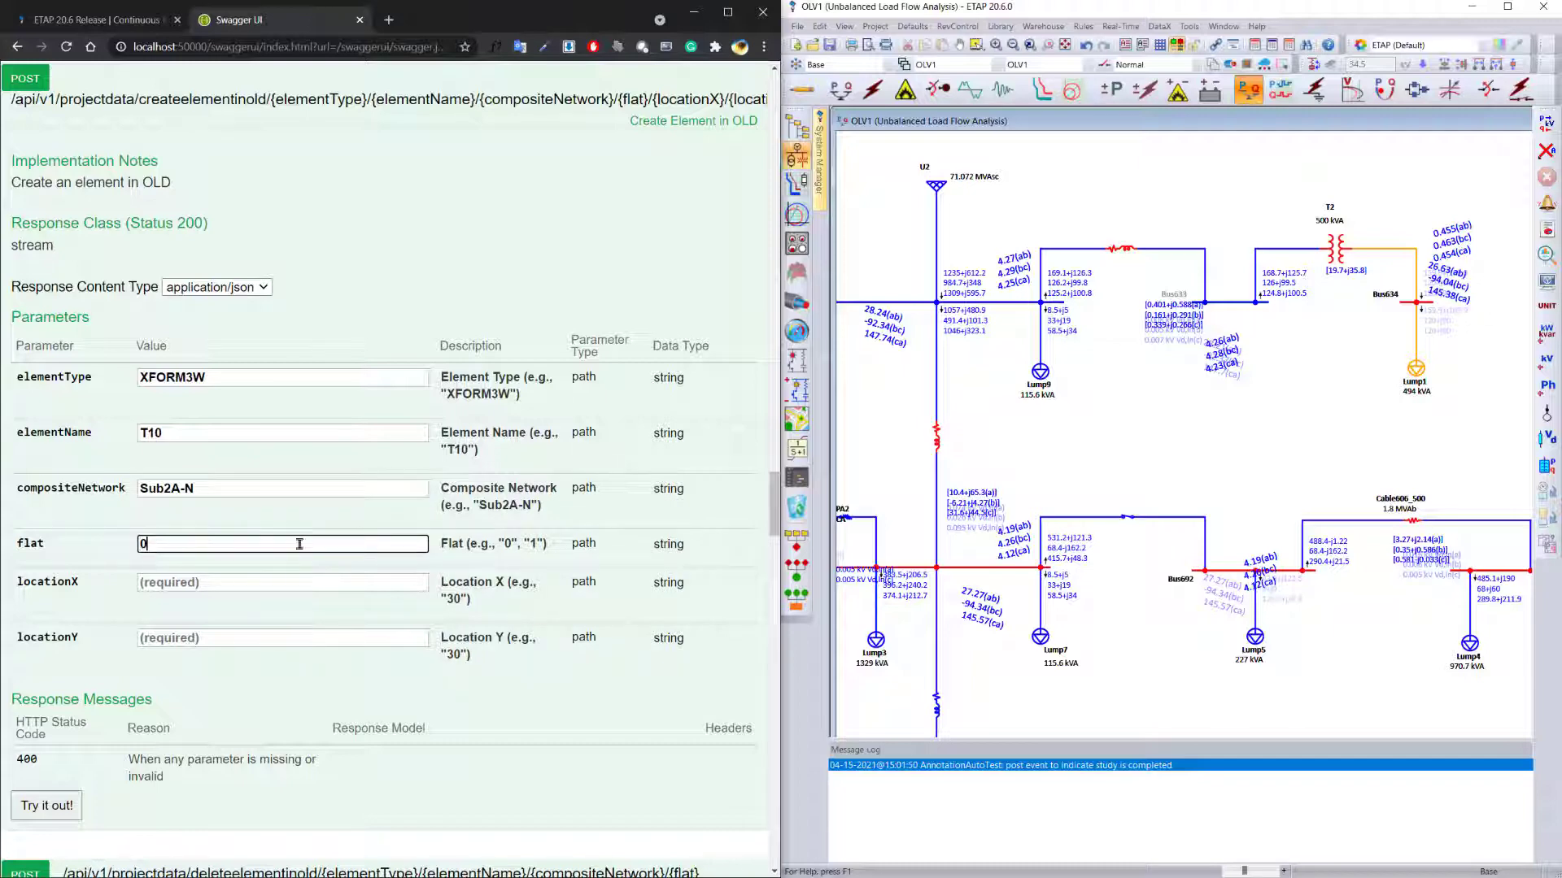
{"action": "left_click", "coordinate": [273, 584]}
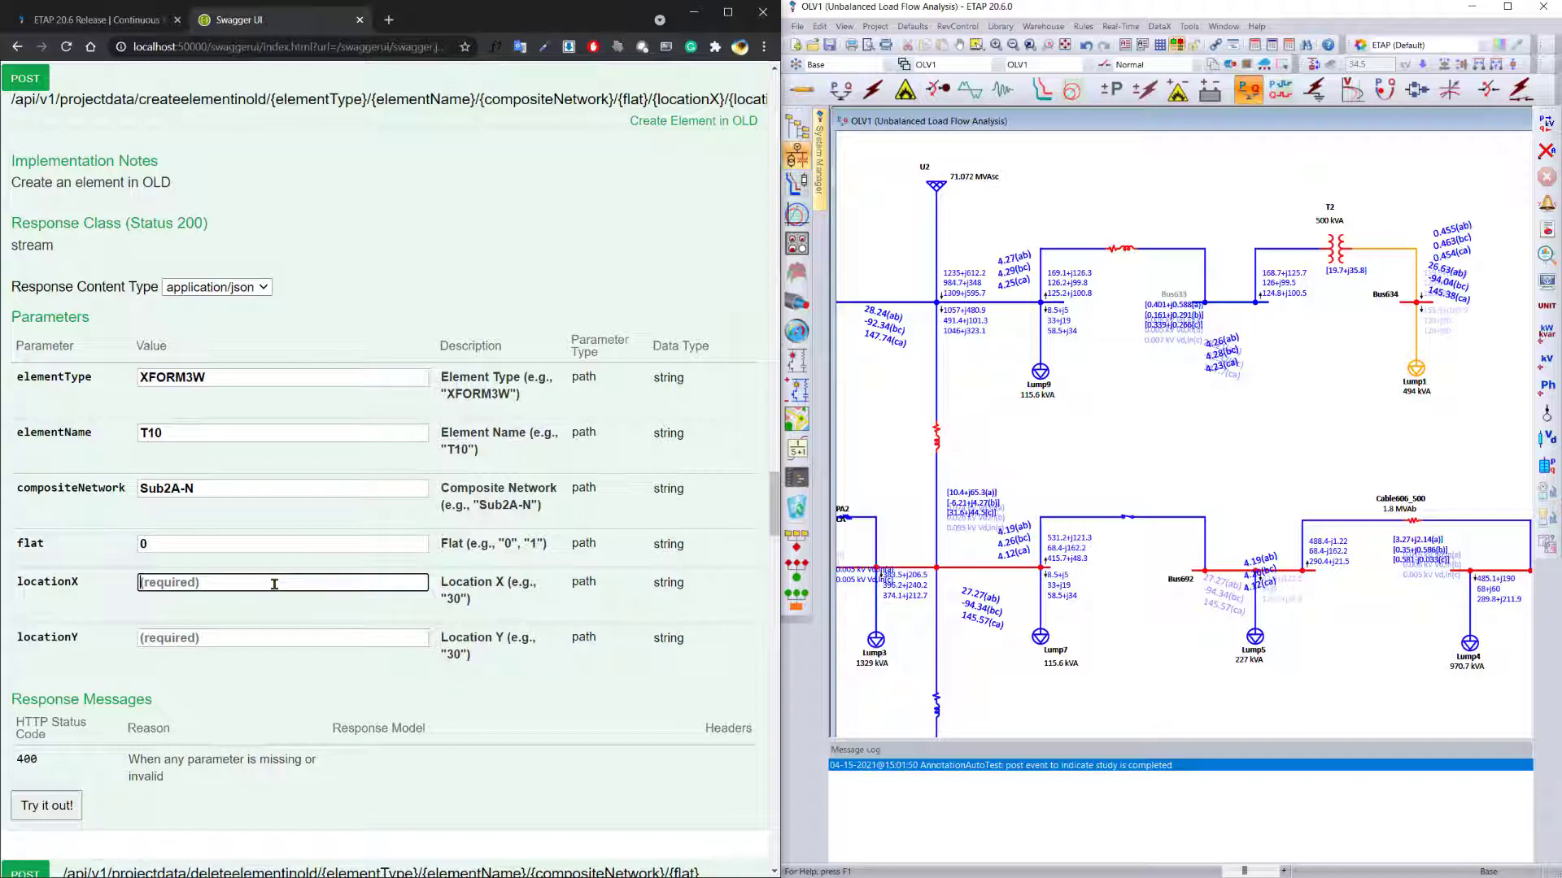
{"action": "type", "text": "30"}
{"action": "left_click", "coordinate": [254, 633]}
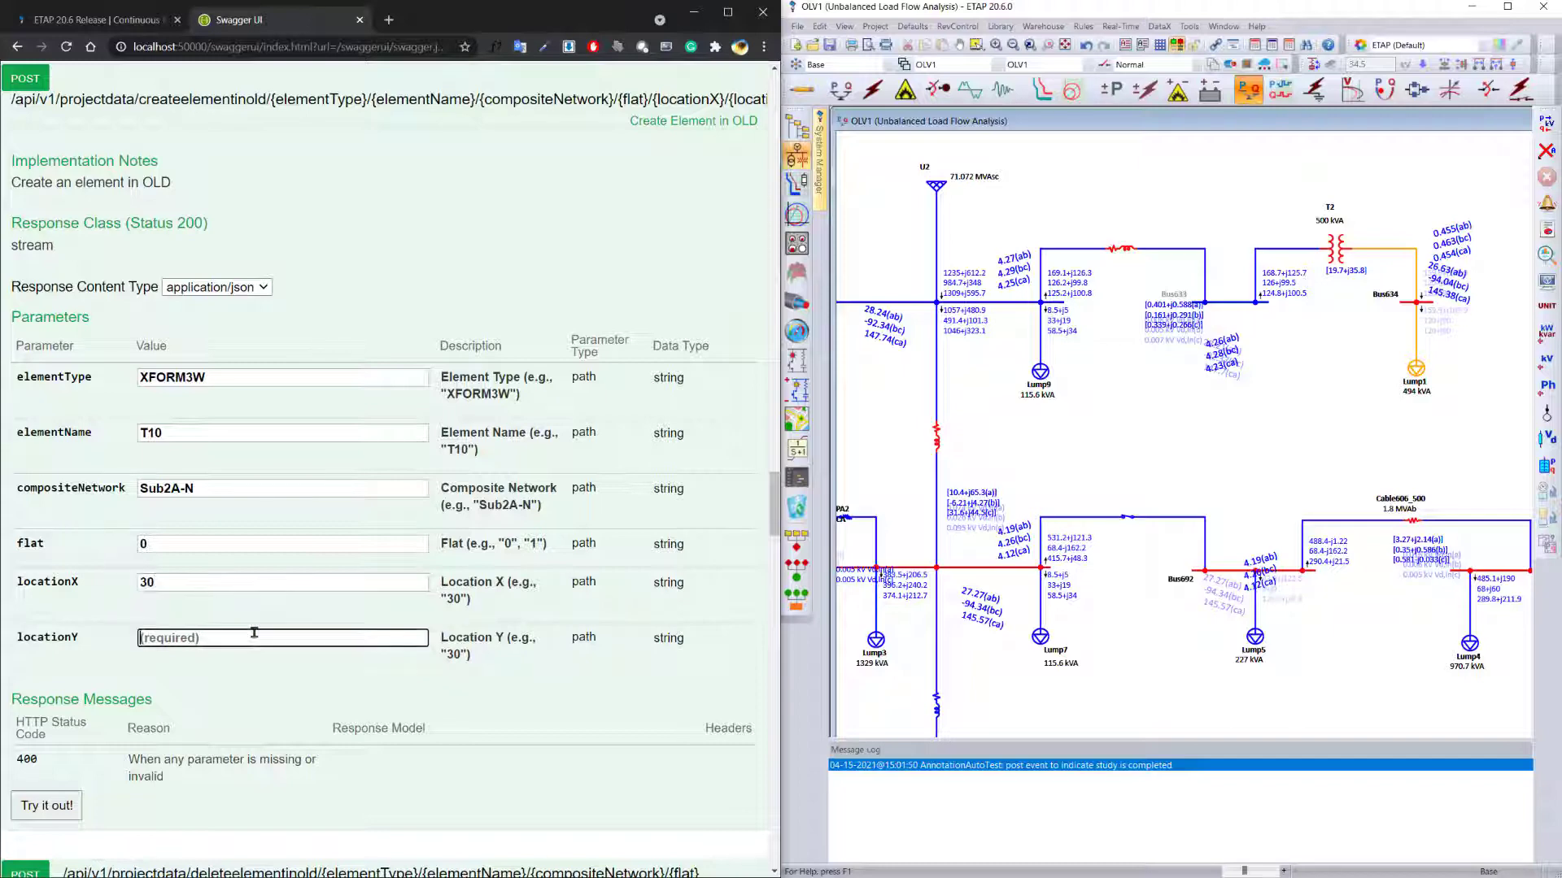
{"action": "type", "text": "50"}
{"action": "left_click", "coordinate": [47, 805]}
Step: Open the Sub2A-N composite network on the one-line diagram to reveal transformer T10
{"action": "left_click", "coordinate": [1334, 403]}
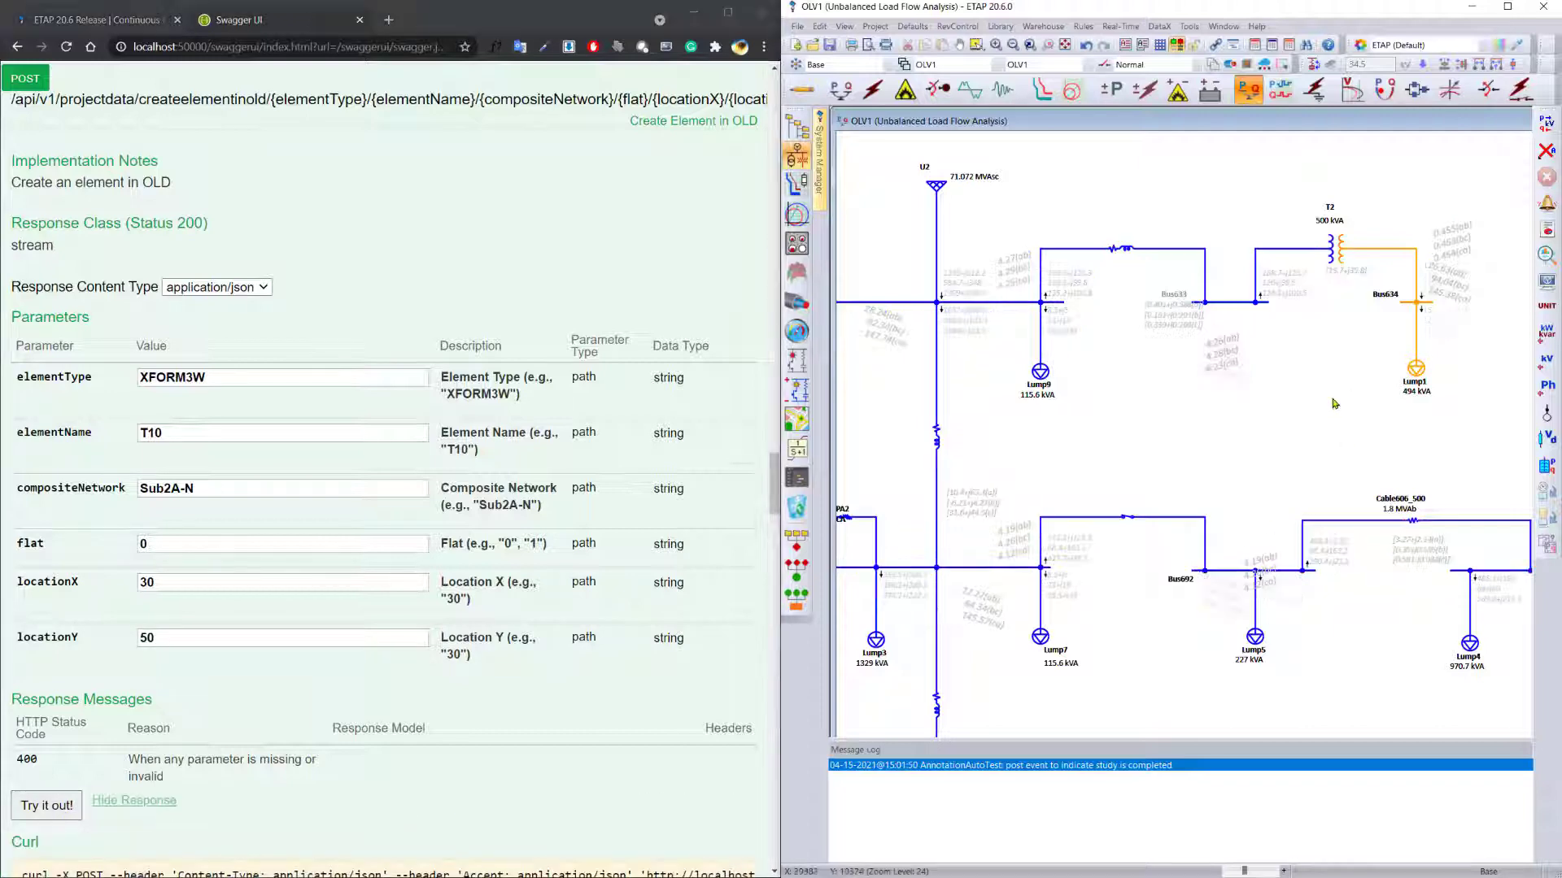
{"action": "scroll", "coordinate": [1334, 403], "scroll_direction": "down", "scroll_amount": 5}
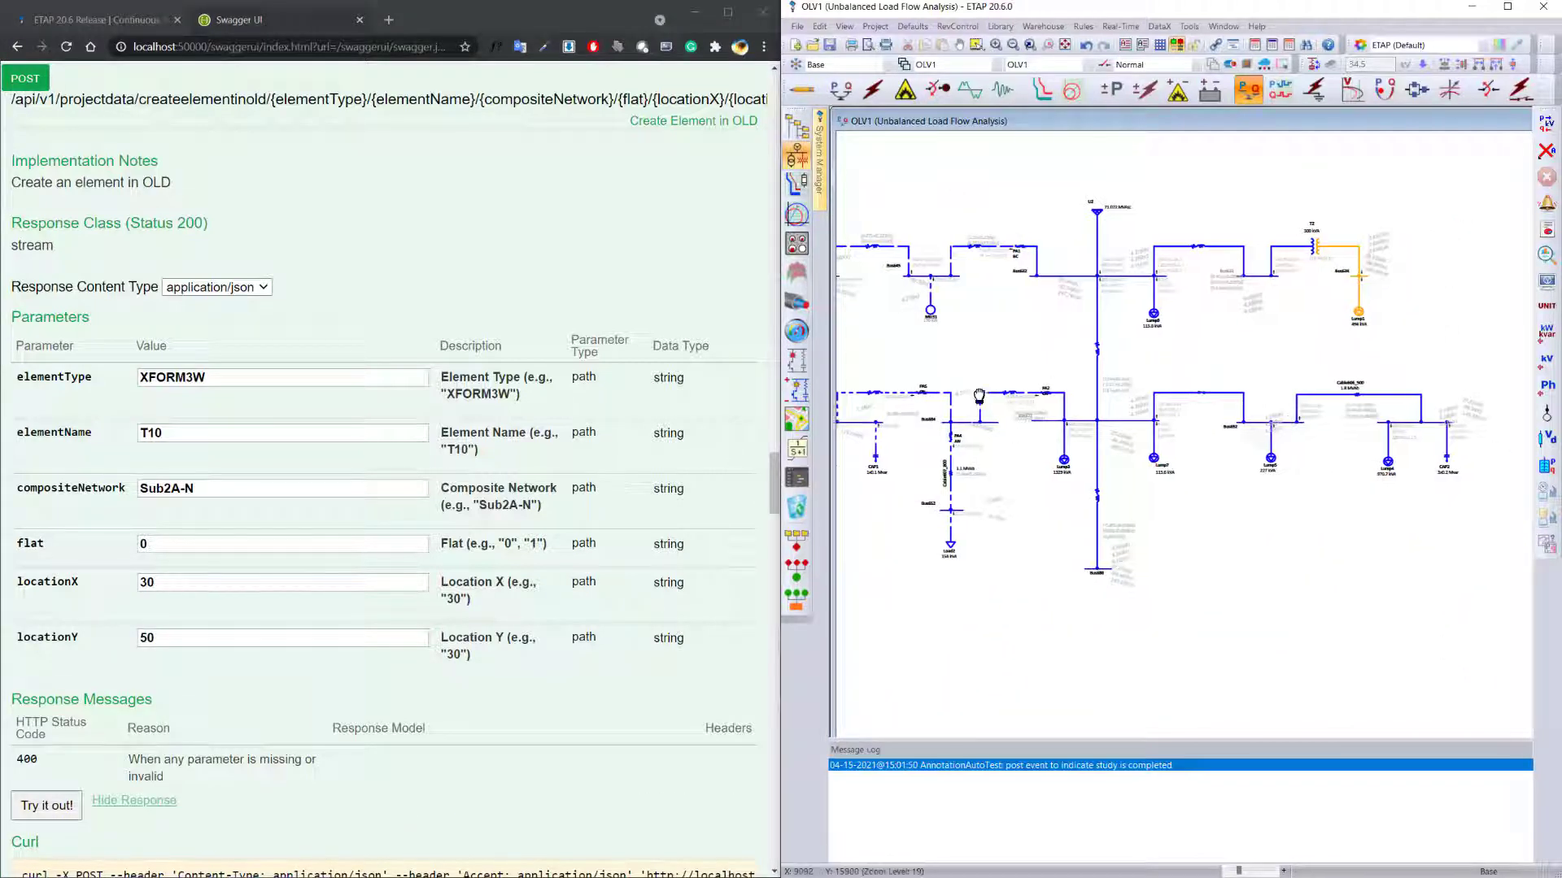
{"action": "scroll", "coordinate": [906, 230], "scroll_direction": "up", "scroll_amount": 8}
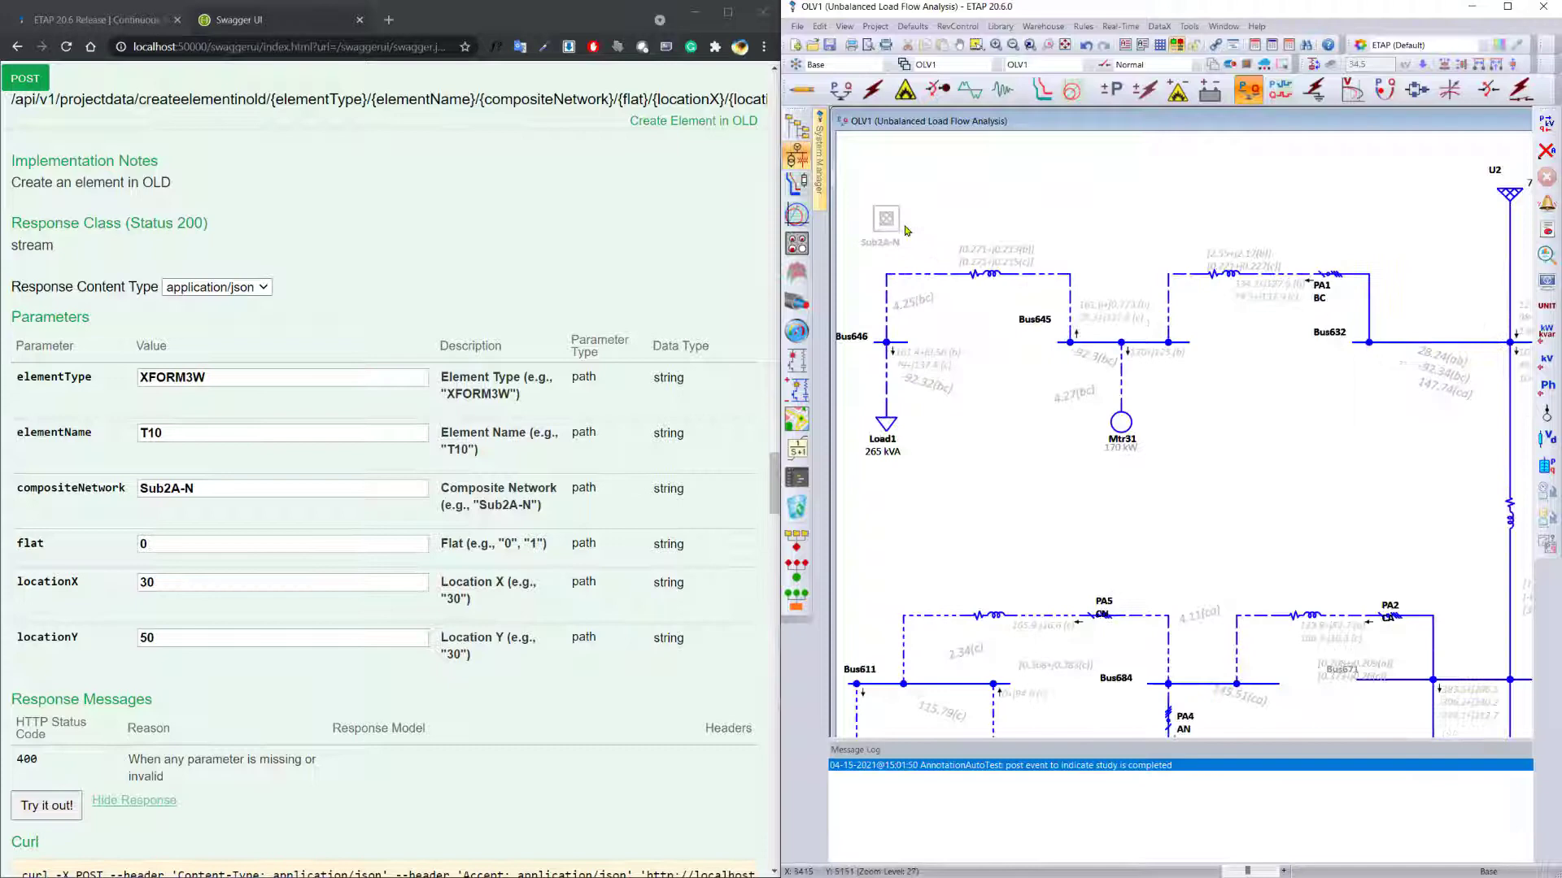
{"action": "left_click", "coordinate": [886, 218]}
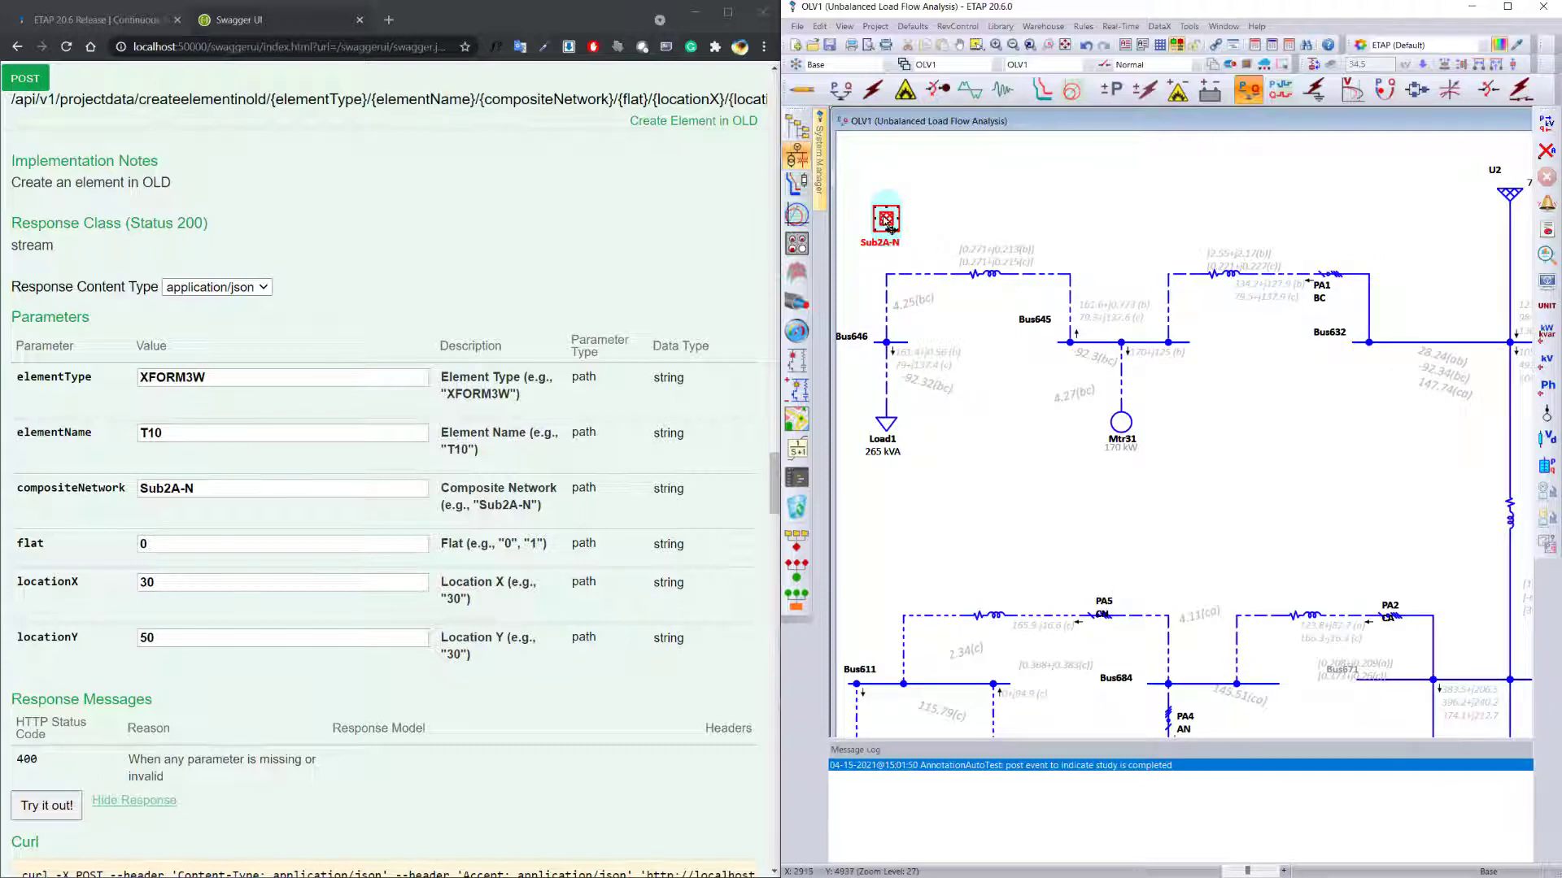
{"action": "double_click", "coordinate": [886, 220]}
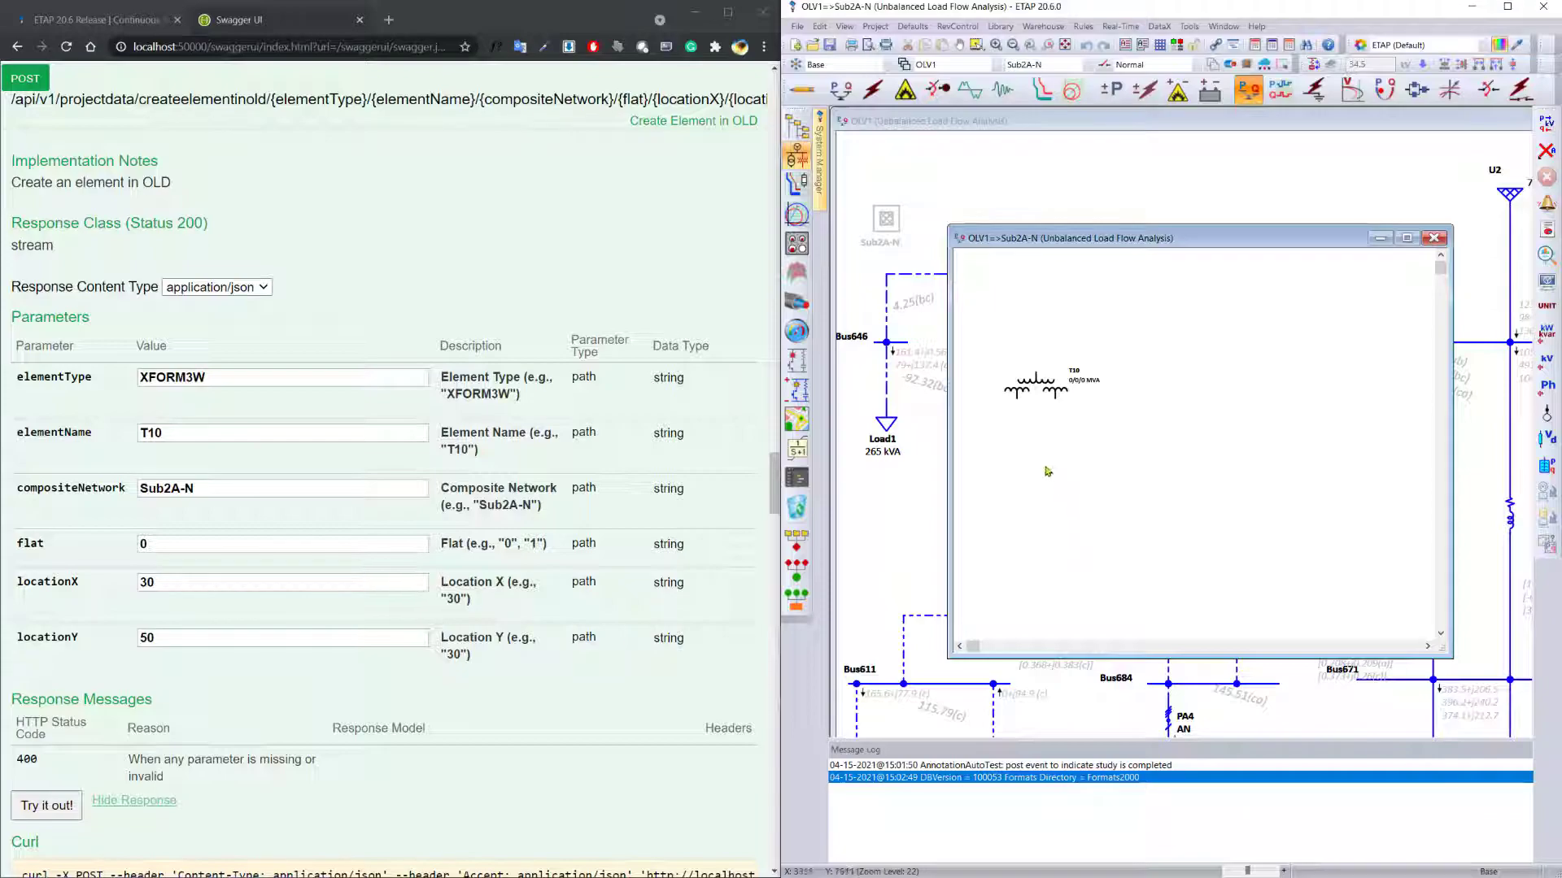
Step: Collapse Application and Project Data; expand Scenario Wizard and Studies (runlf, runulf, runms, runts)
{"action": "left_click", "coordinate": [495, 244]}
{"action": "scroll", "coordinate": [326, 366], "scroll_direction": "up", "scroll_amount": 6}
{"action": "scroll", "coordinate": [140, 415], "scroll_direction": "up", "scroll_amount": 20}
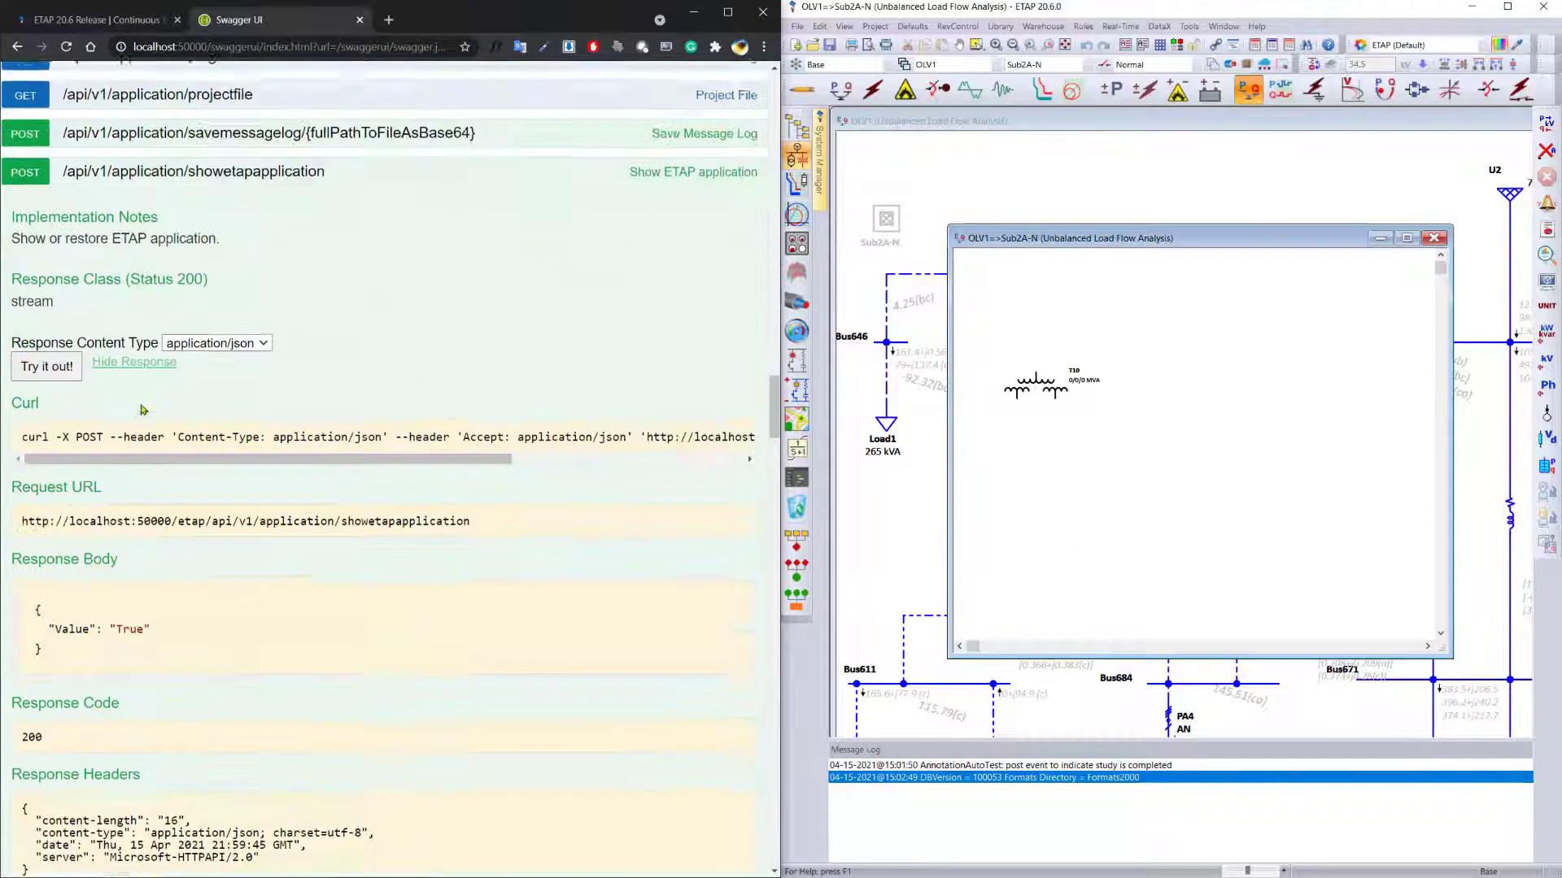
{"action": "scroll", "coordinate": [140, 402], "scroll_direction": "up", "scroll_amount": 15}
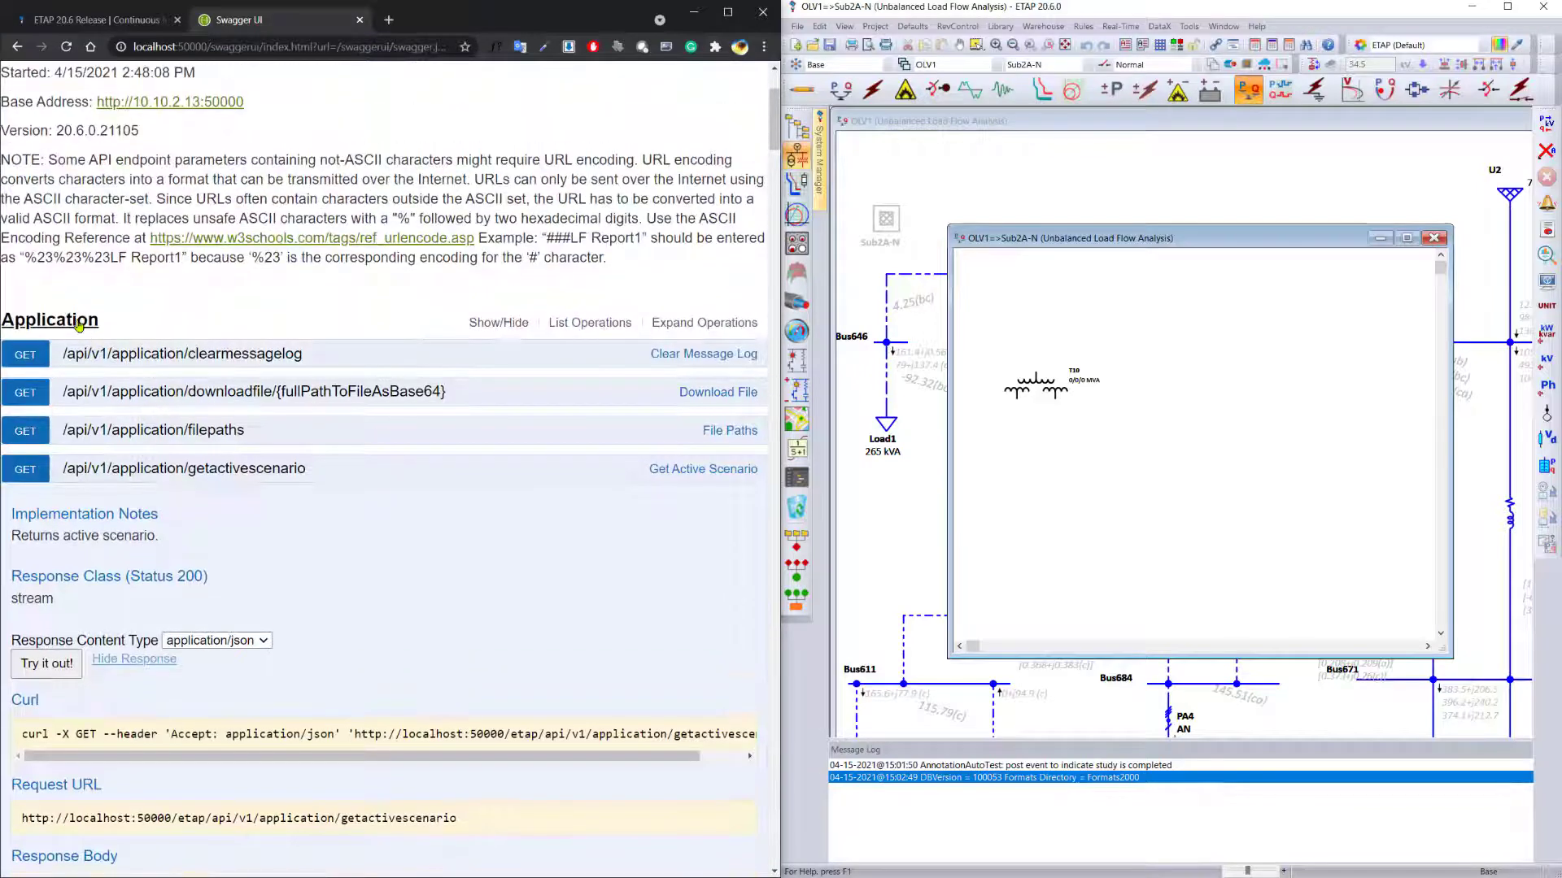
{"action": "left_click", "coordinate": [82, 325]}
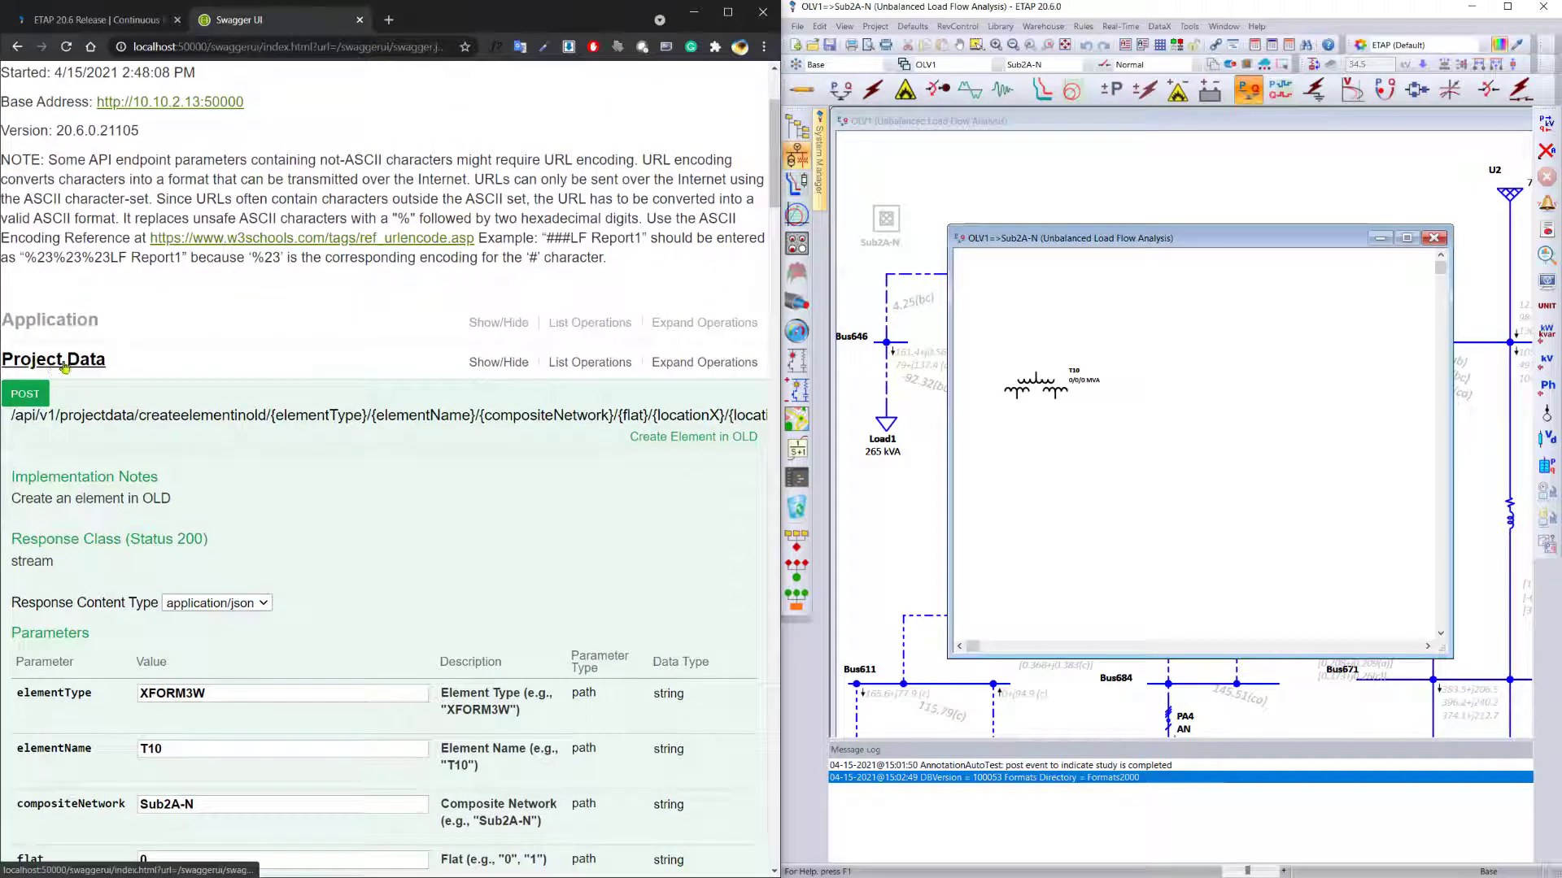
{"action": "left_click", "coordinate": [53, 358]}
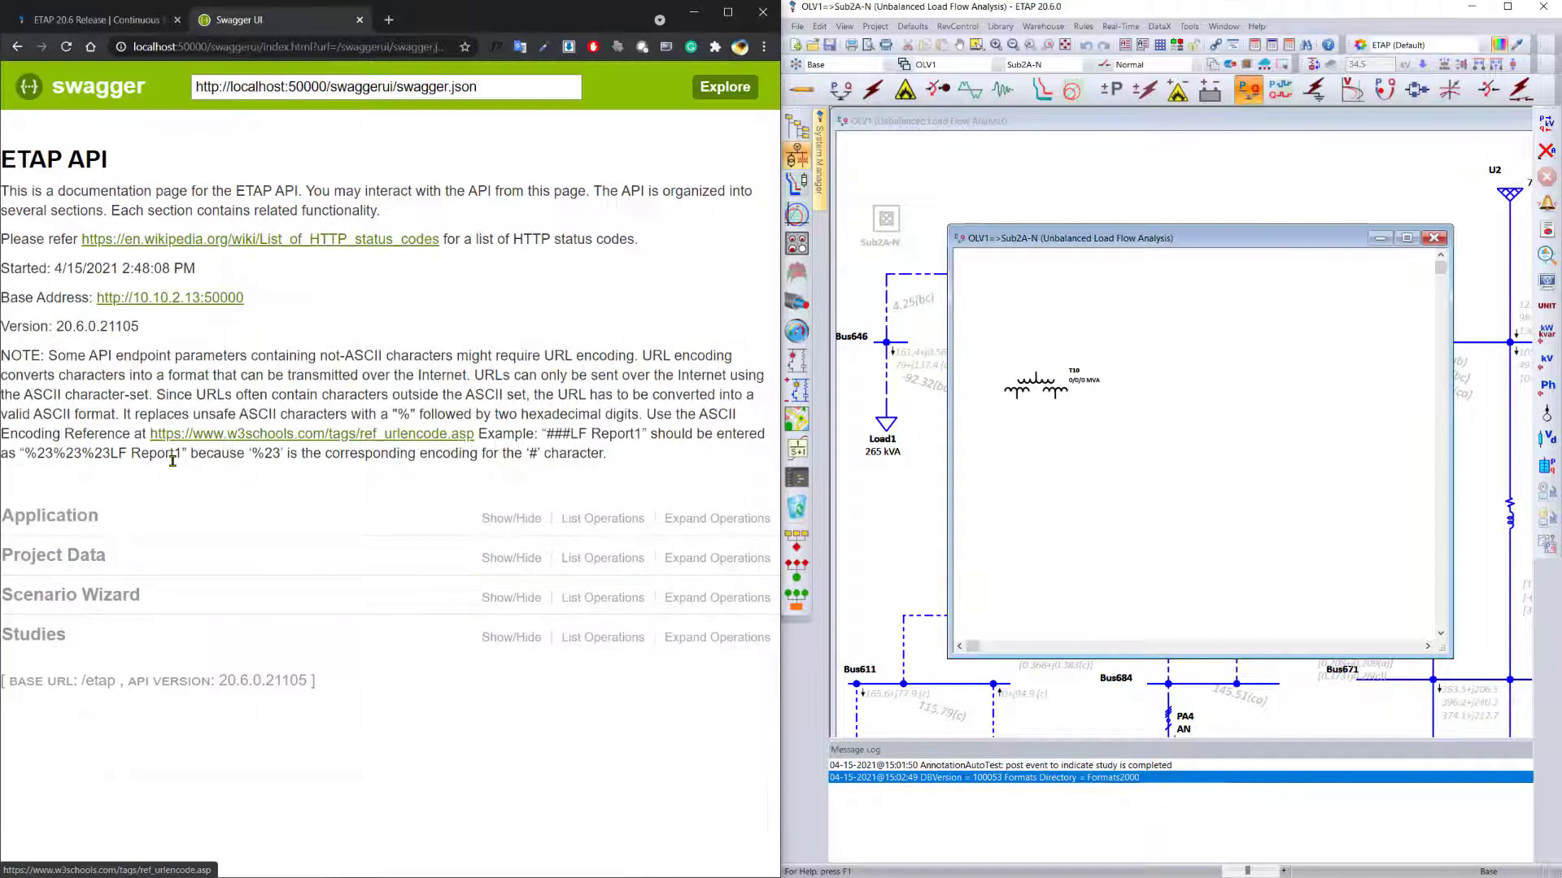
{"action": "left_click", "coordinate": [65, 595]}
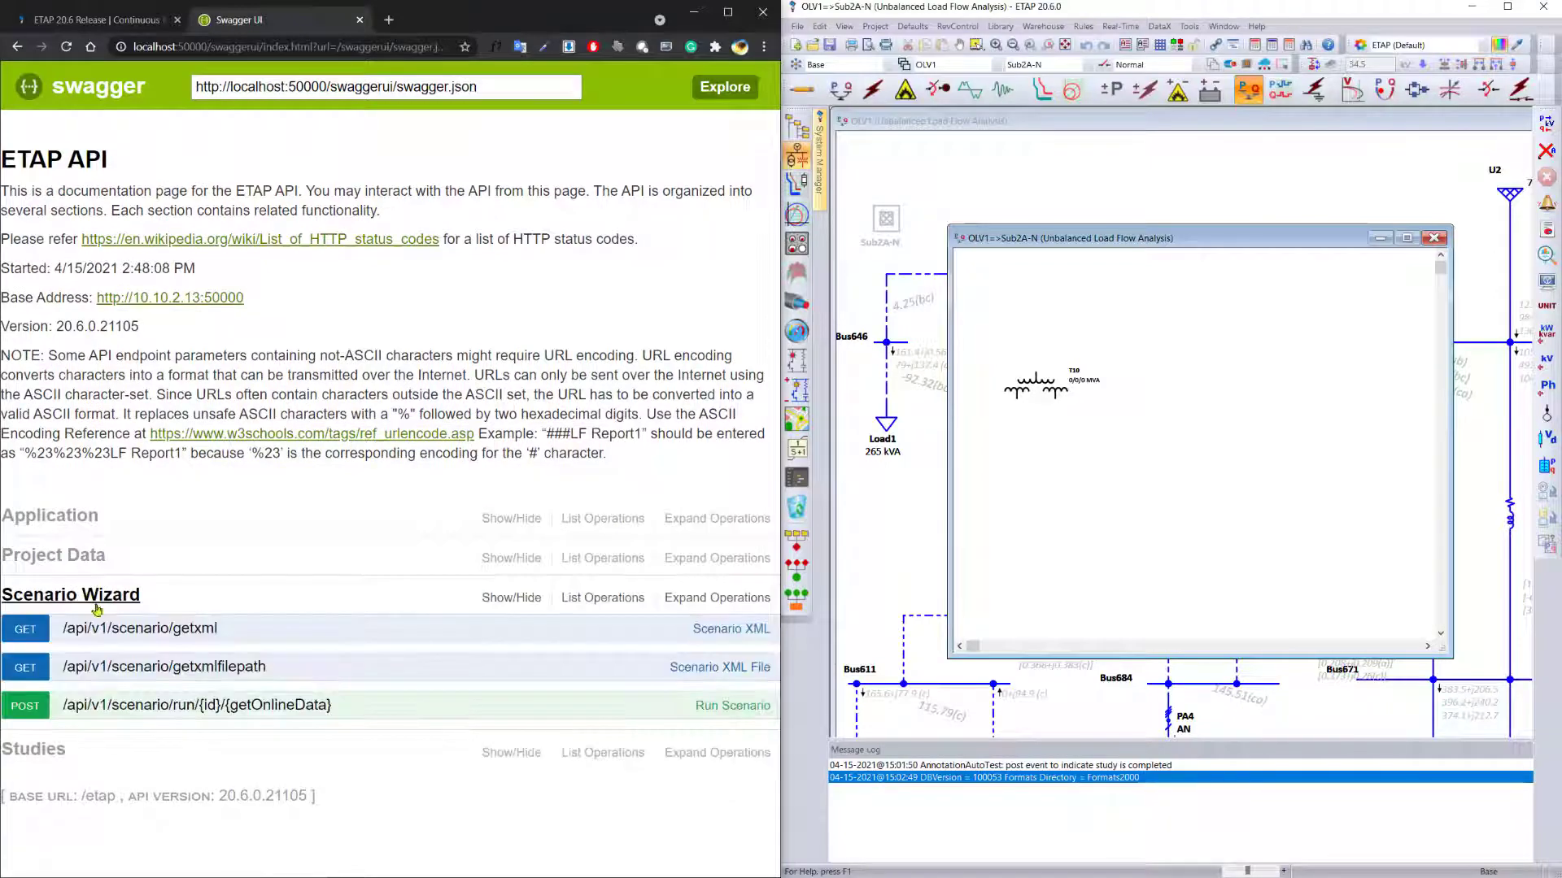
{"action": "left_click", "coordinate": [41, 742]}
{"action": "scroll", "coordinate": [360, 302], "scroll_direction": "down", "scroll_amount": 5}
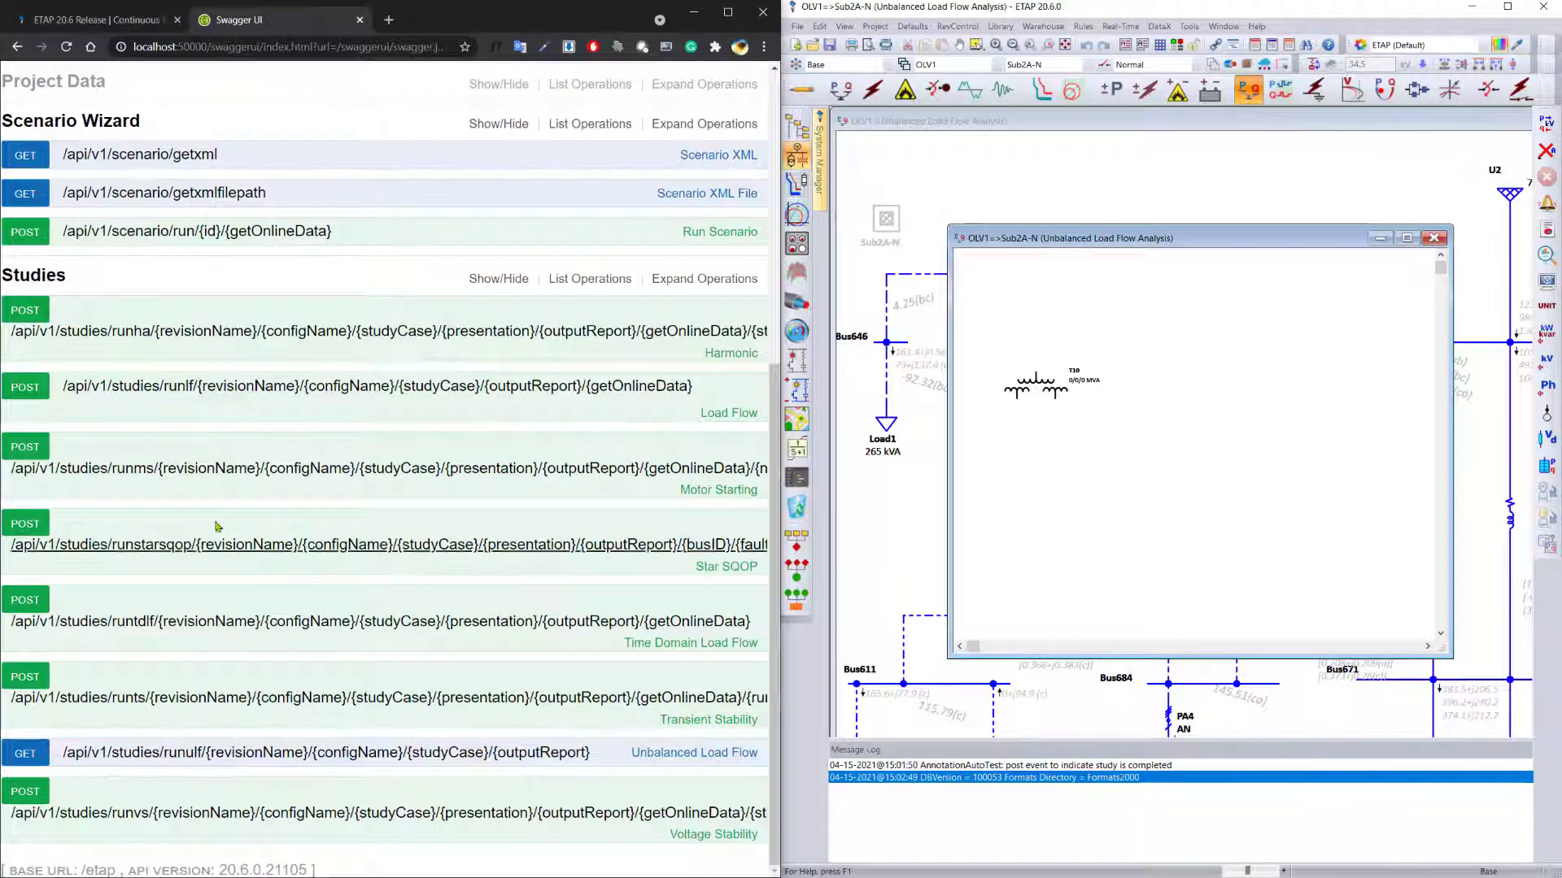